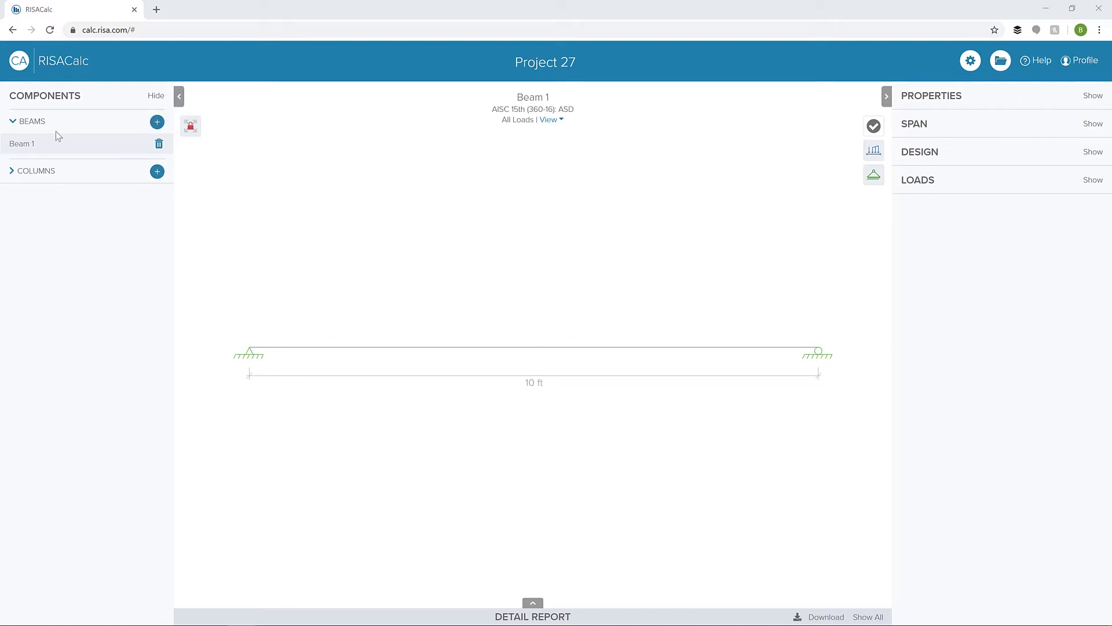
Step: Set the beam's shape to W10X19 and review its geometric and section properties
click(1002, 100)
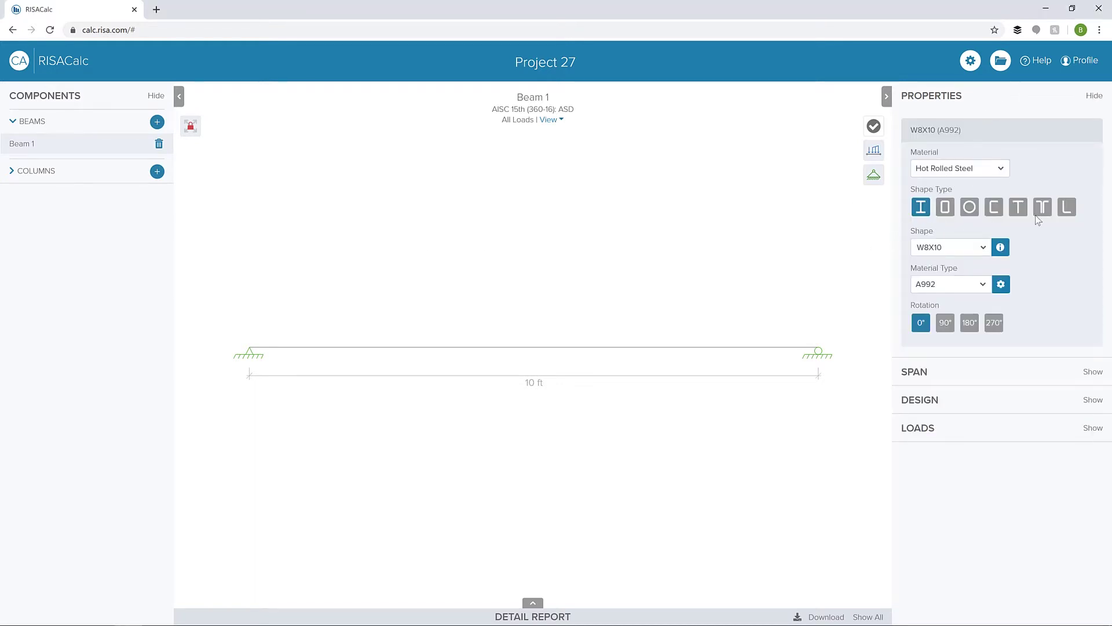
click(981, 248)
scroll(967, 374, up, 3)
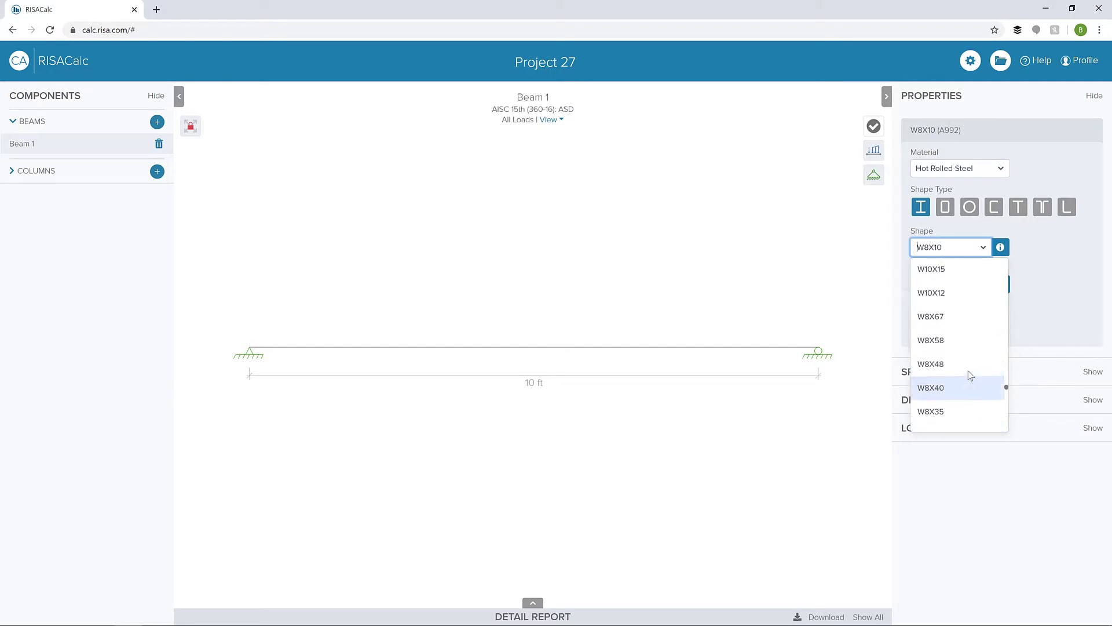
scroll(971, 375, up, 5)
click(954, 377)
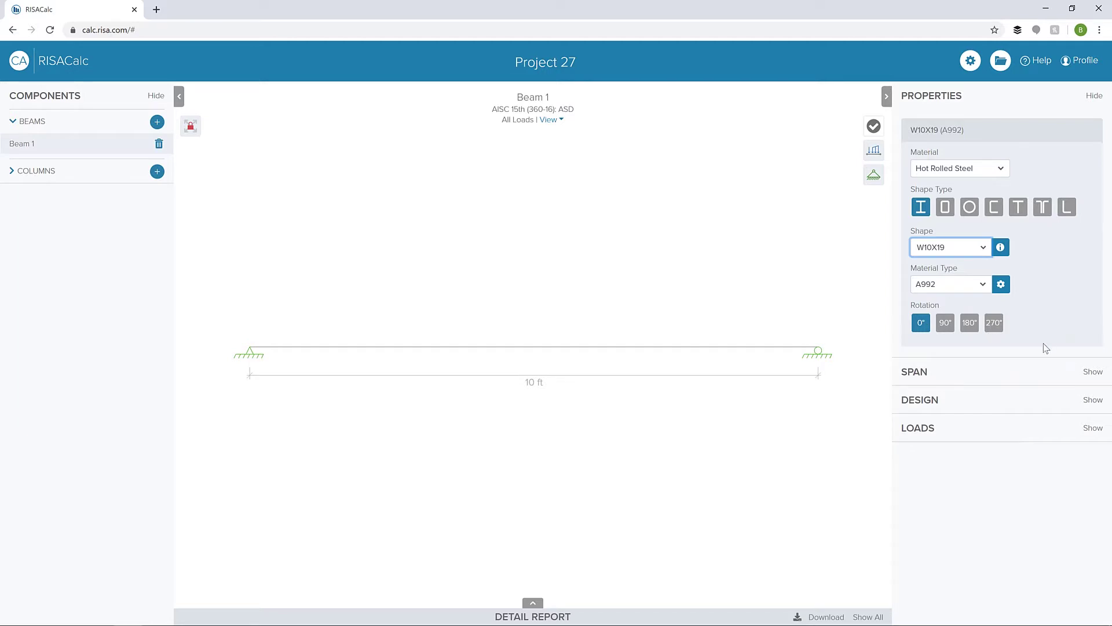
click(1000, 247)
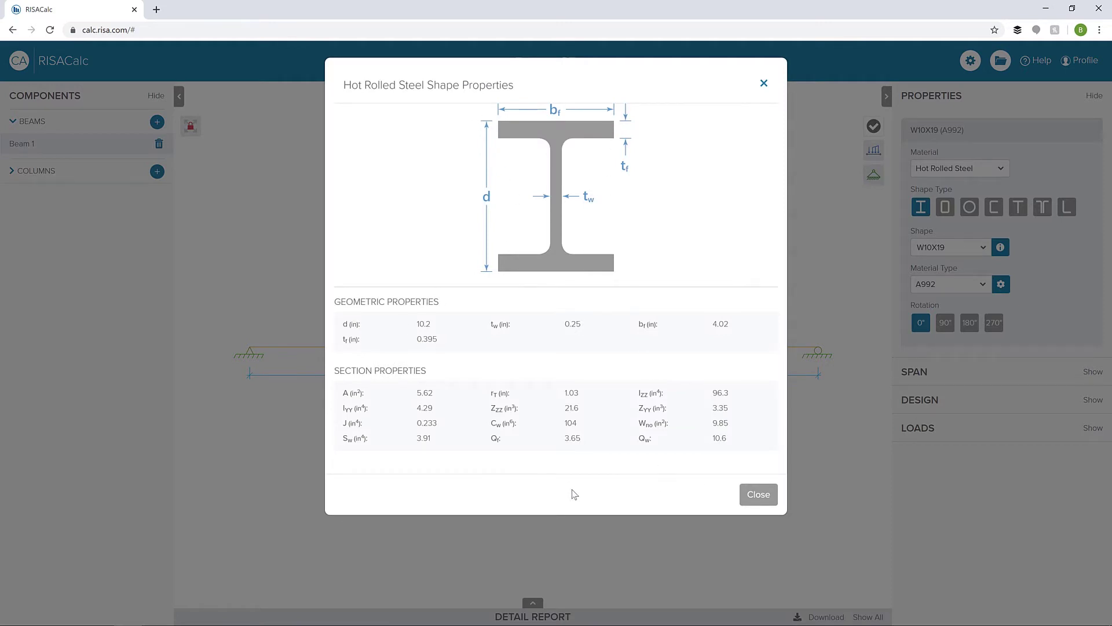
click(767, 494)
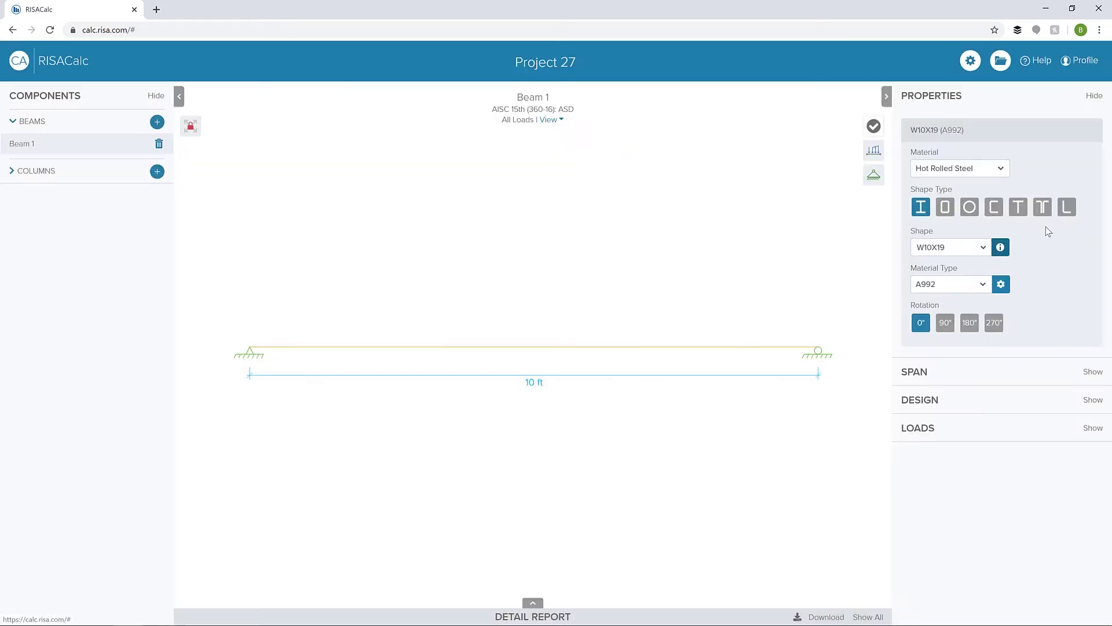
Step: Check the available hot rolled steel design codes in the project settings, with AISC 15th (360-16): ASD selected
click(971, 61)
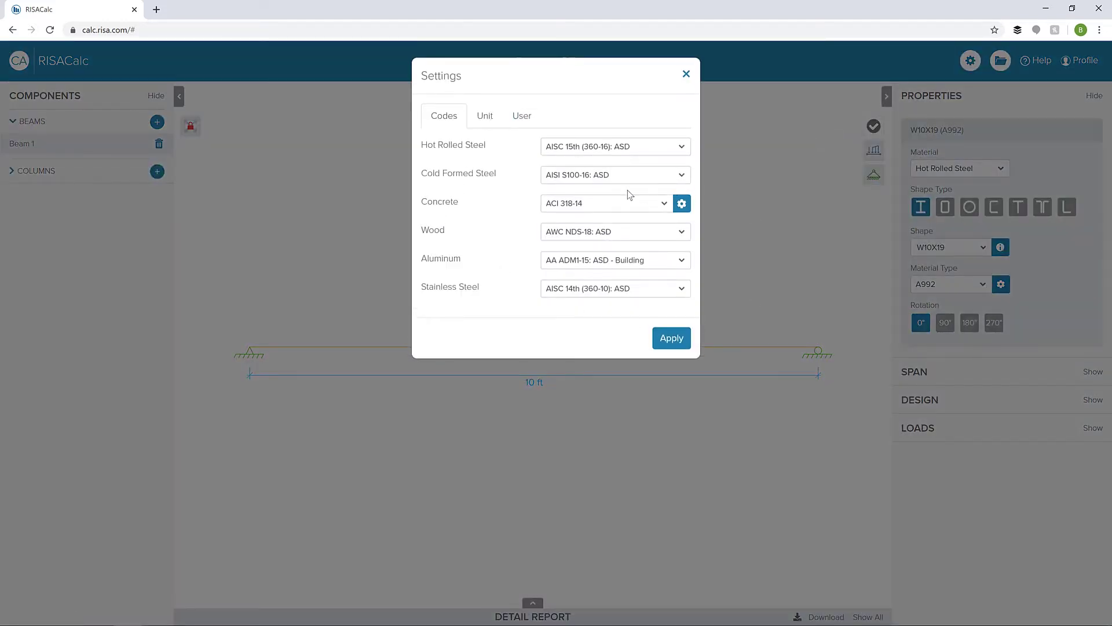
click(645, 150)
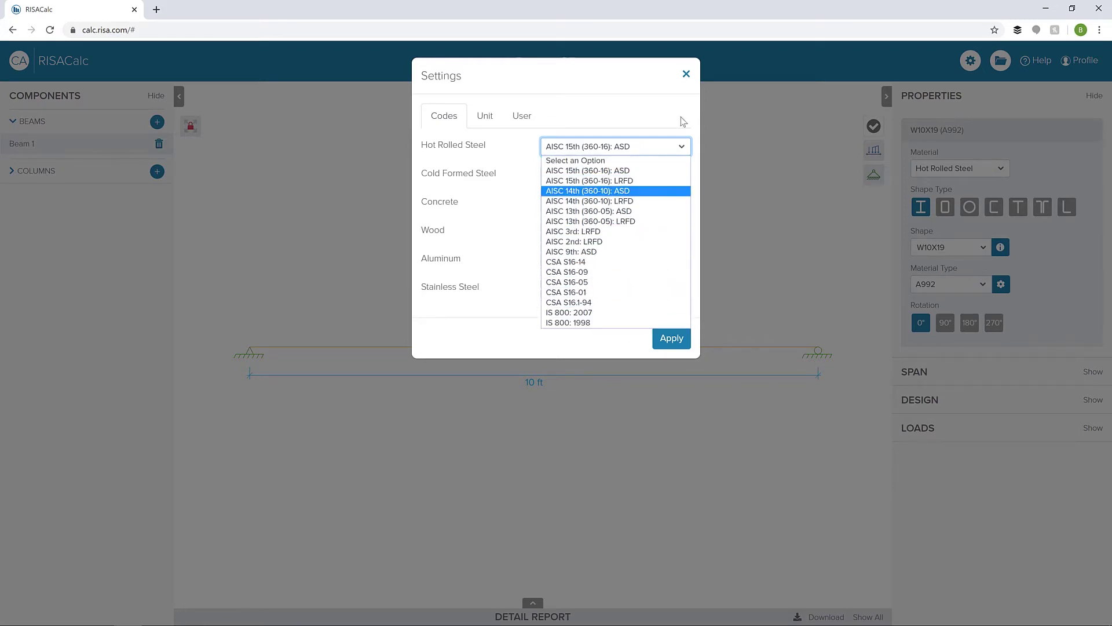
click(638, 170)
click(686, 73)
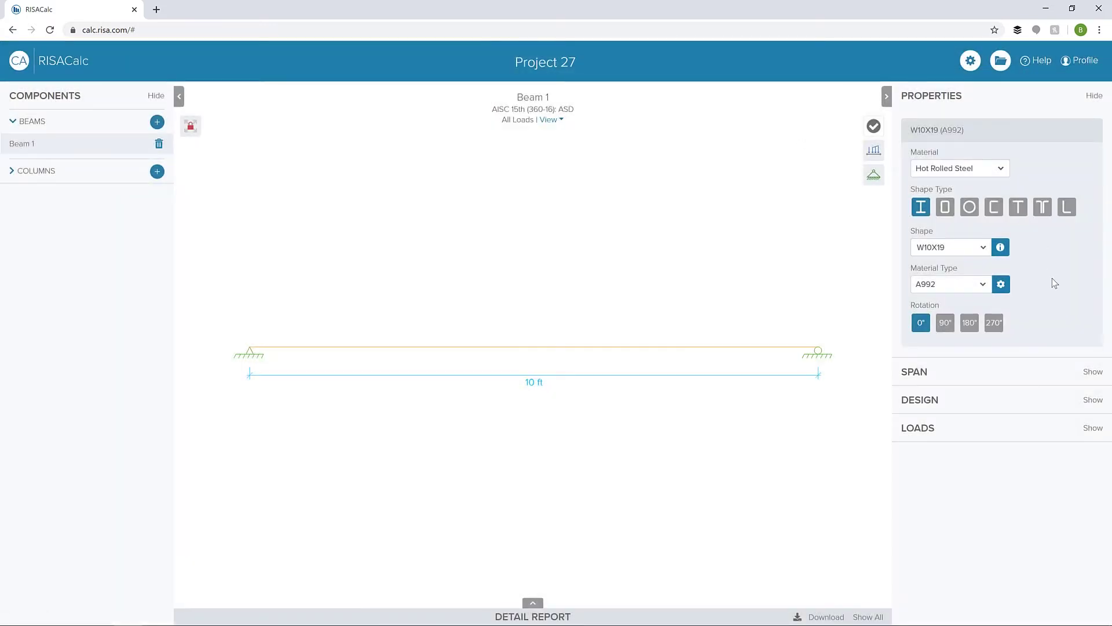
Step: Add a second span of 5 ft to the beam and set the first span to 12 ft
click(1006, 373)
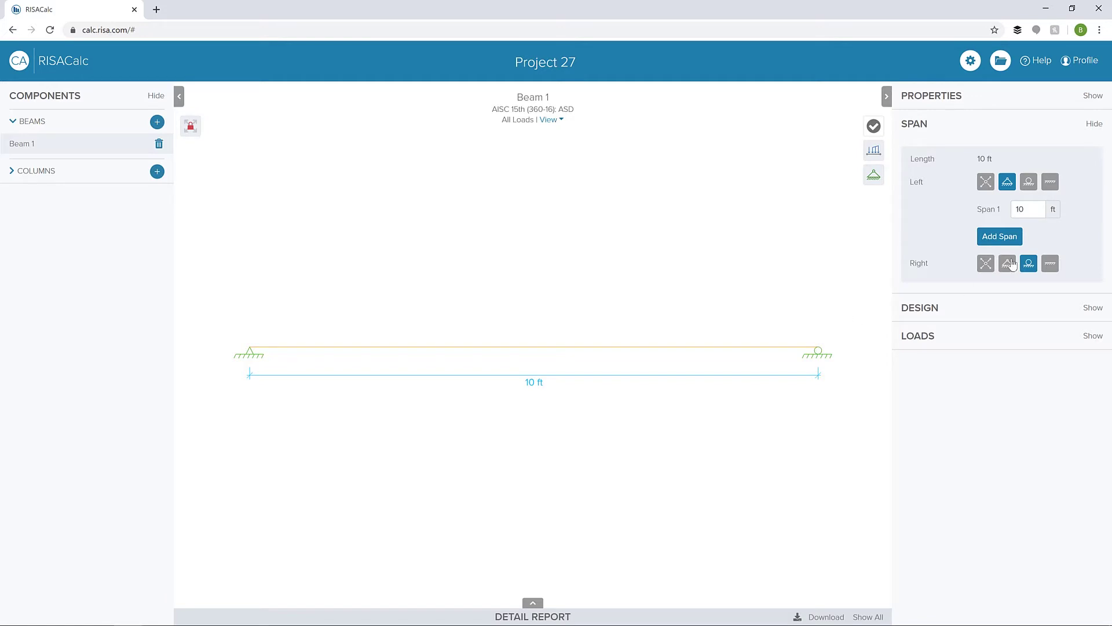
click(1011, 237)
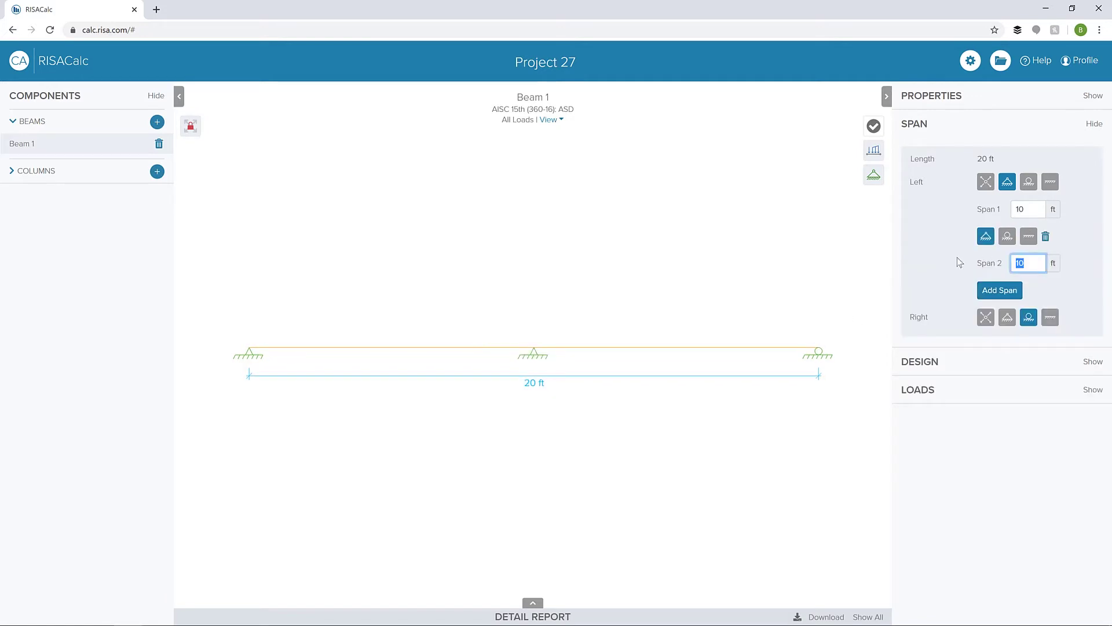
text(5)
key(Tab)
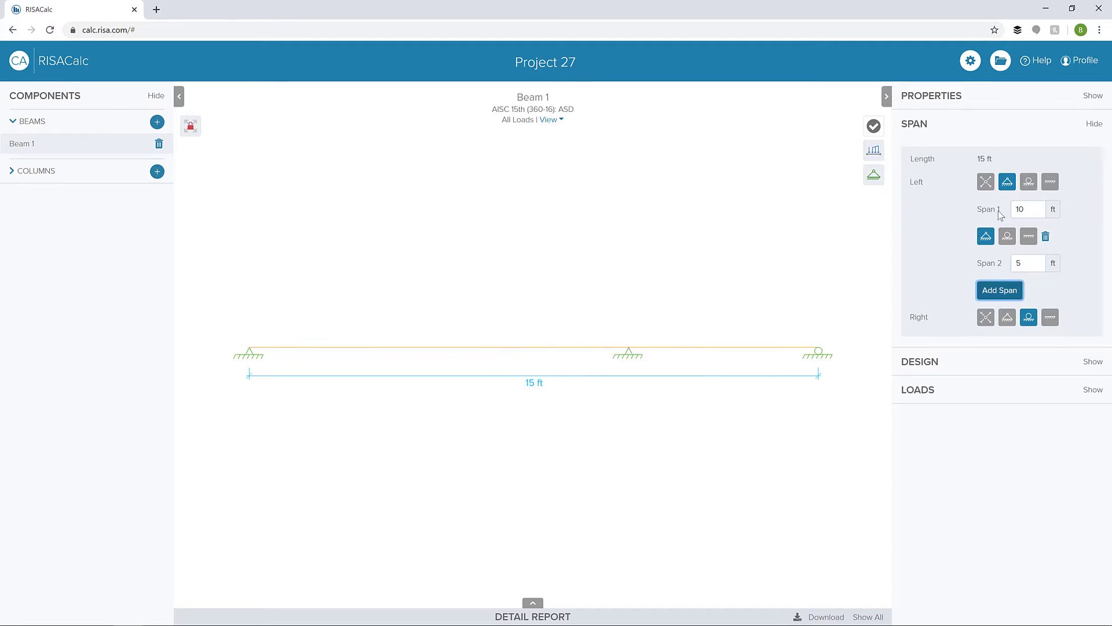
click(1024, 206)
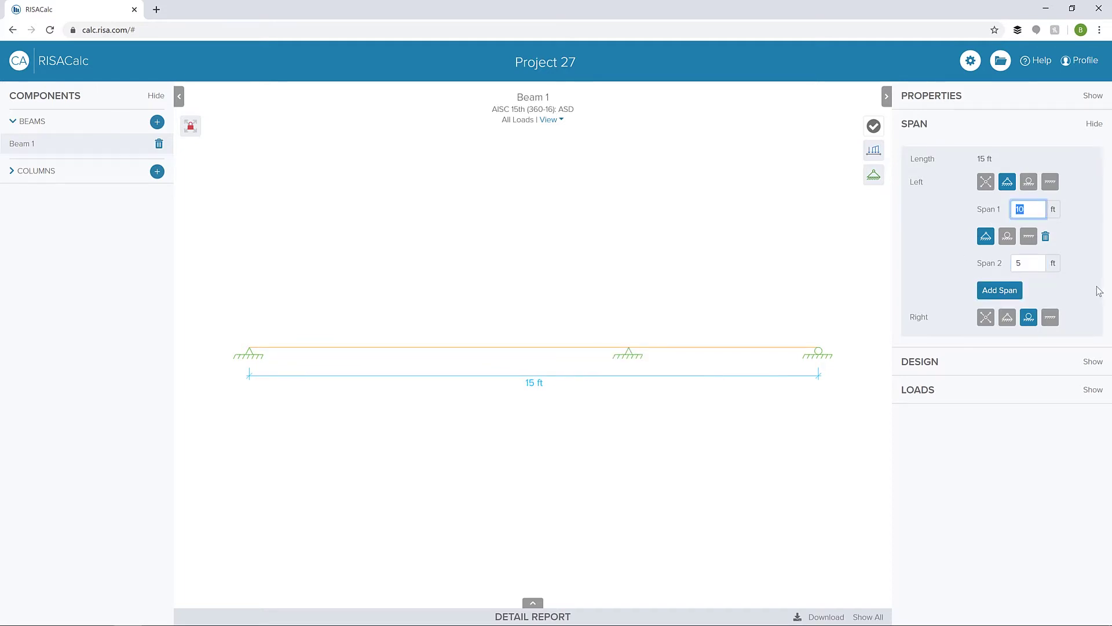
text(12)
key(Tab)
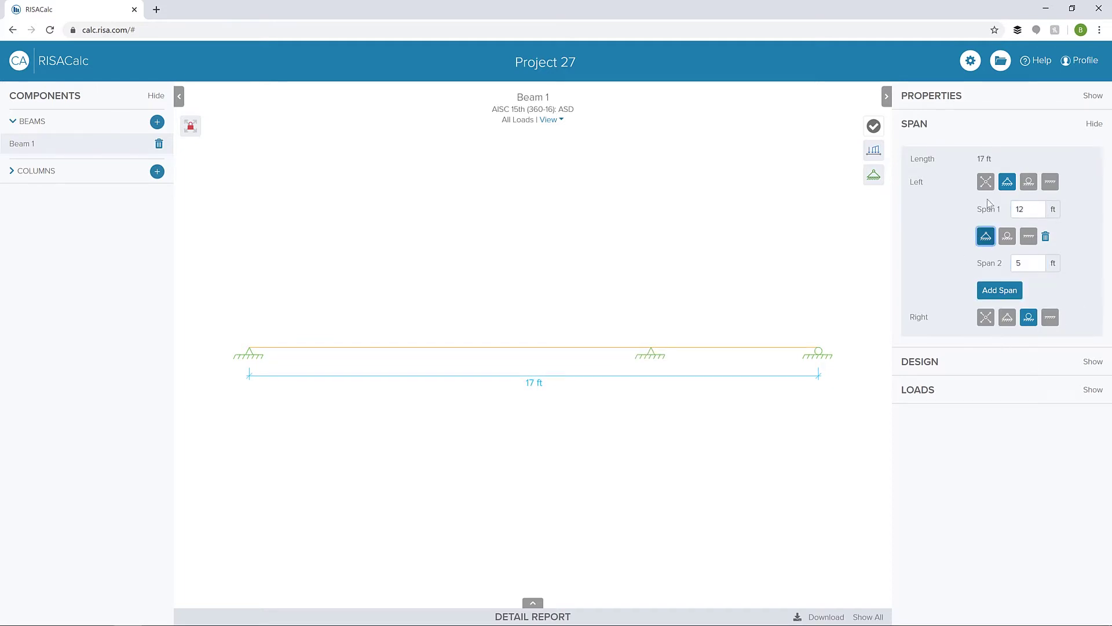
Step: Set the beam's supports to fixed at the left end, pinned at the intermediate support and free at the right end
click(248, 355)
click(1029, 237)
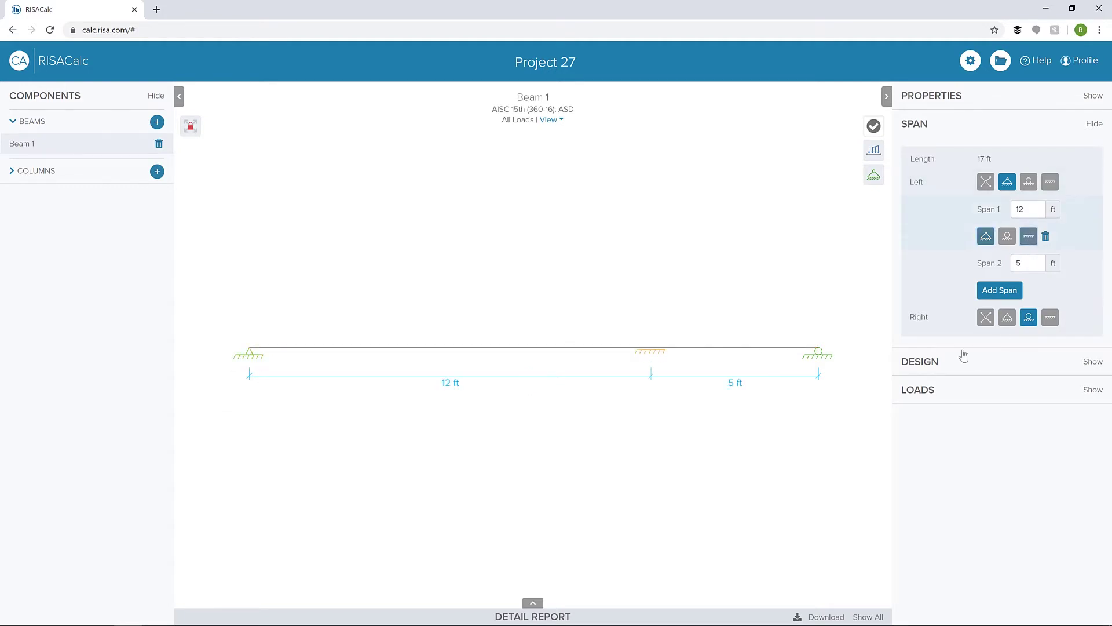
click(988, 237)
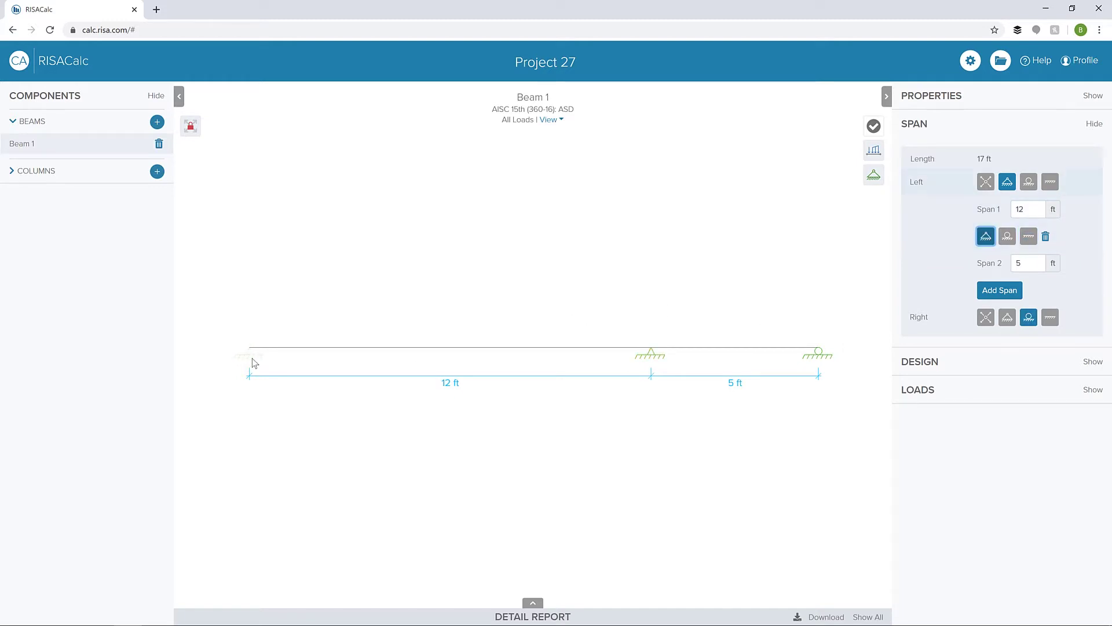
click(1051, 184)
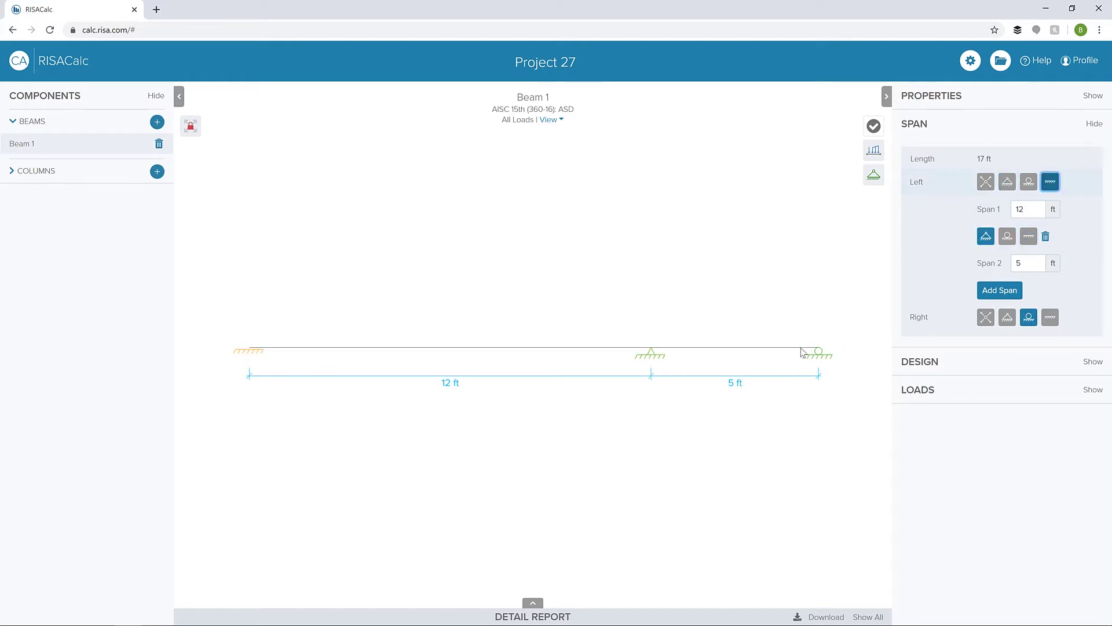
click(818, 353)
click(986, 317)
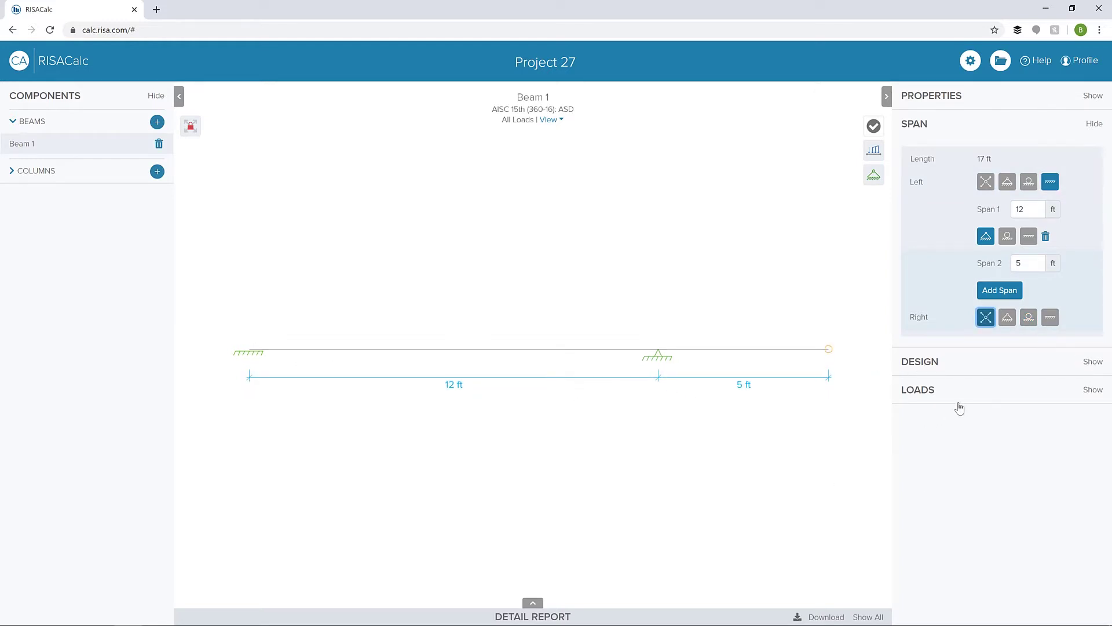
Step: Set the beam's top bracing to be at the supports
click(947, 363)
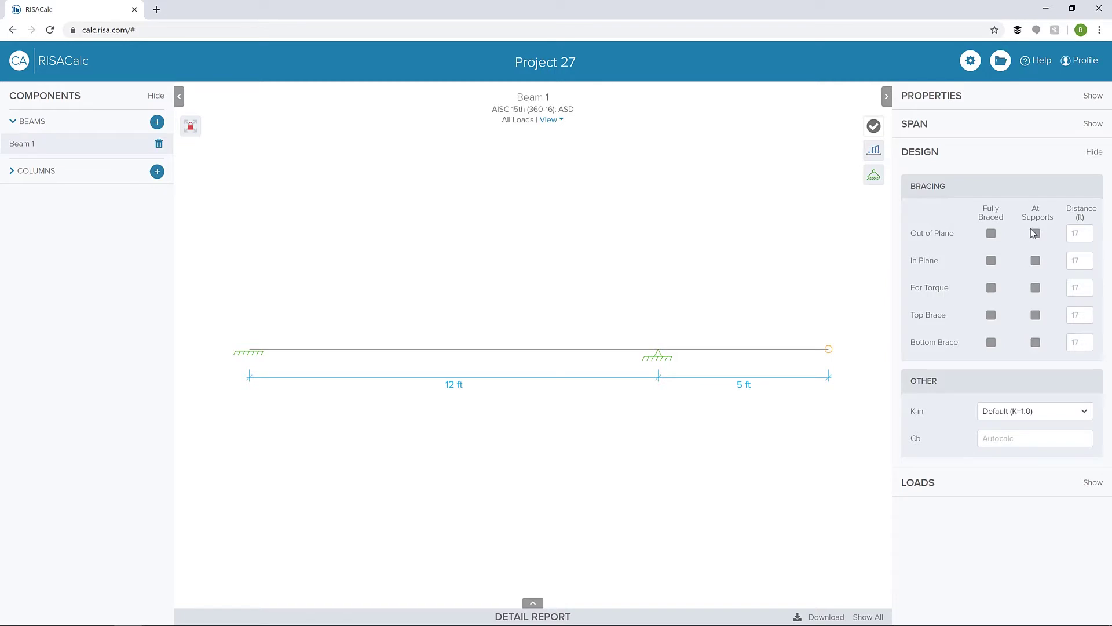
click(1036, 316)
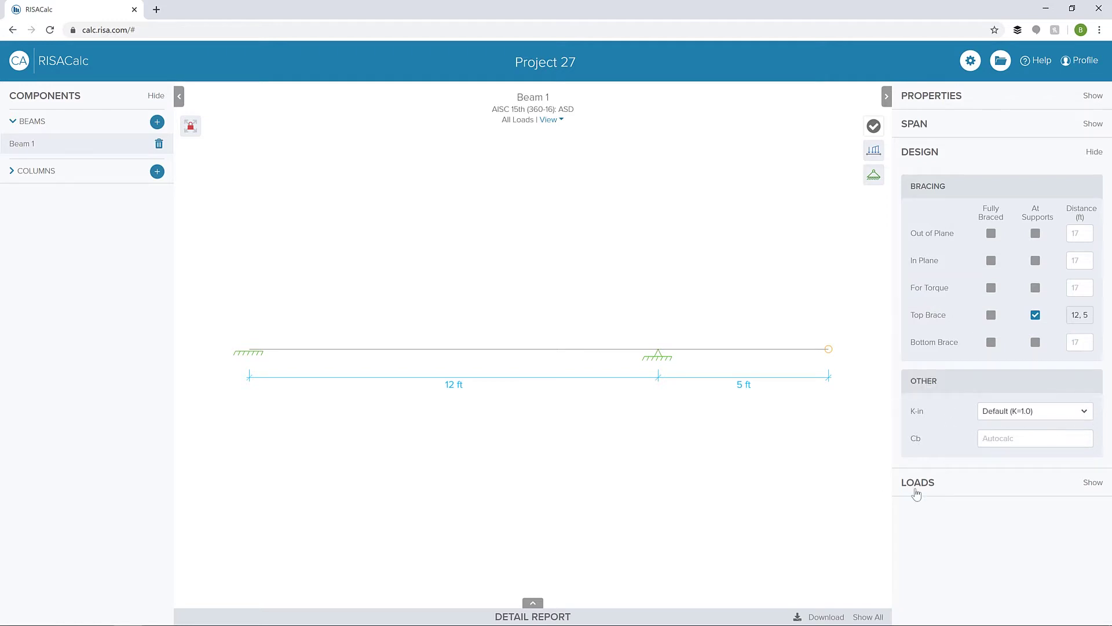
Step: Add a downward live point load of 4.5 k at 7 ft along the beam
click(929, 487)
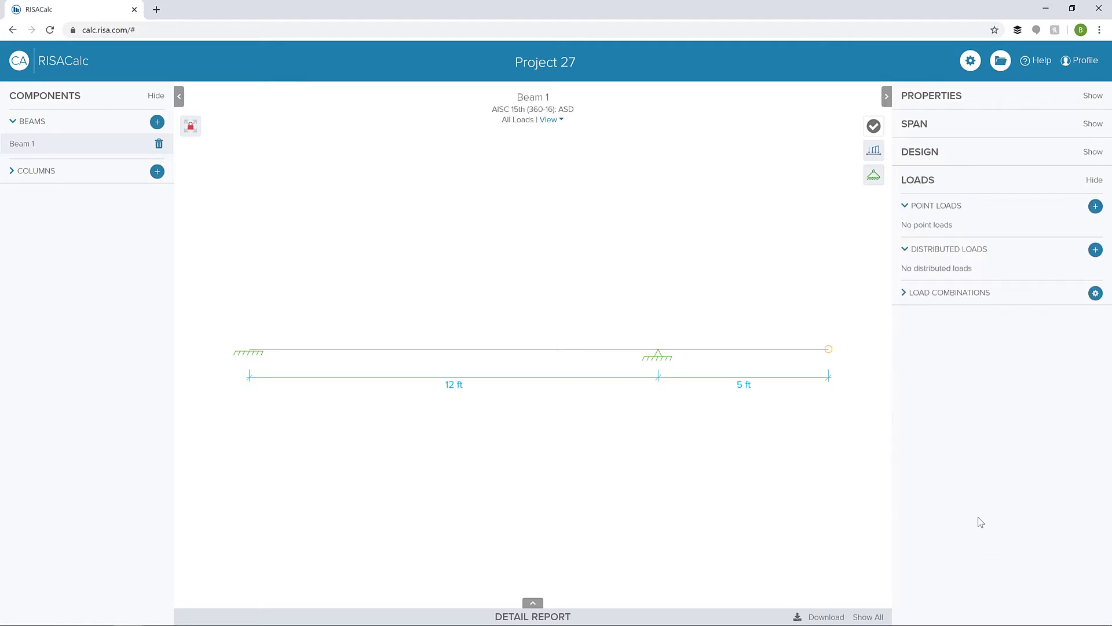
click(1096, 207)
click(992, 272)
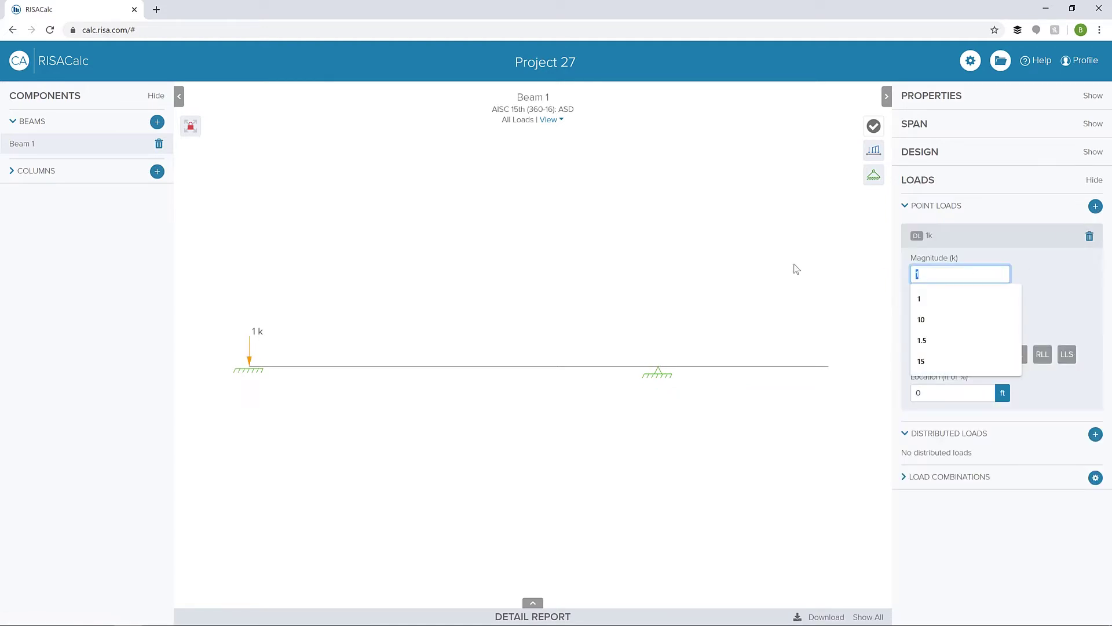
text(4.5)
key(Tab)
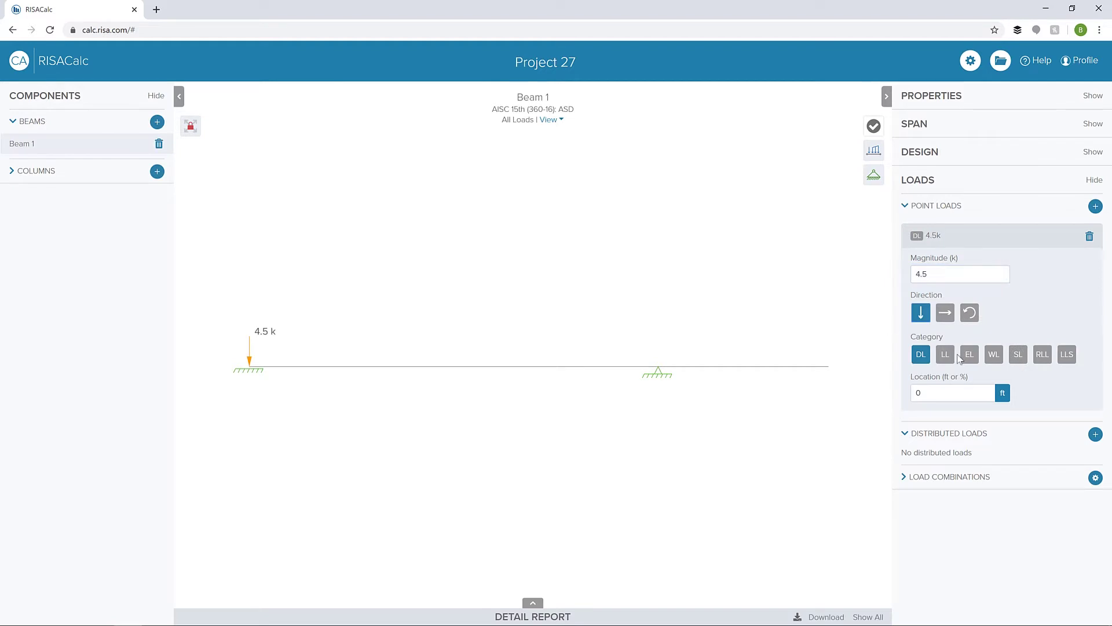
click(974, 396)
text(7)
key(Tab)
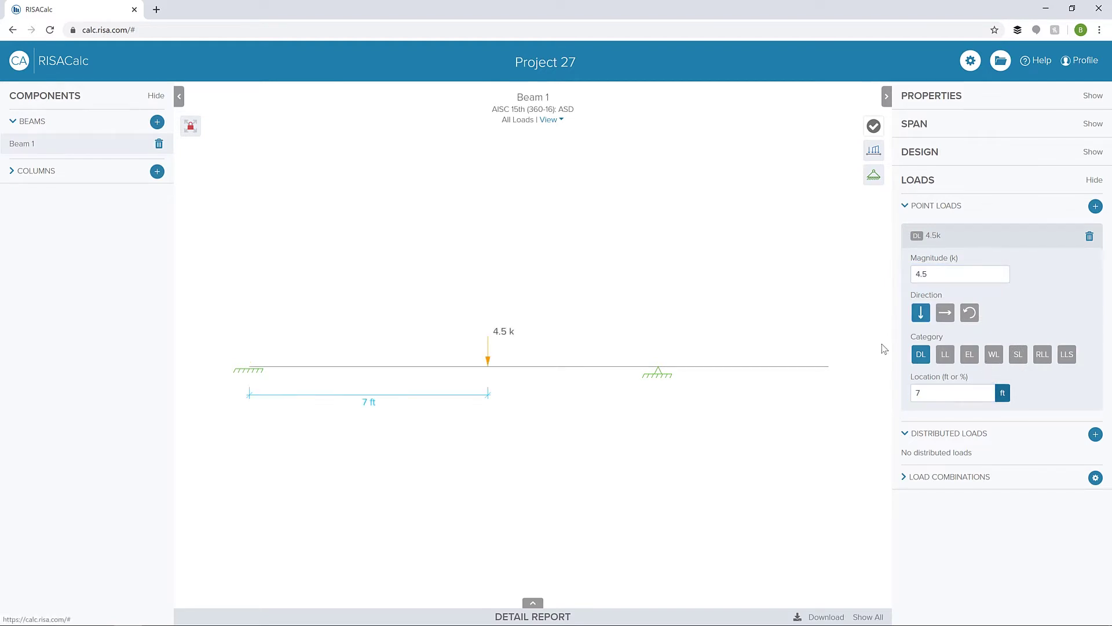
click(947, 356)
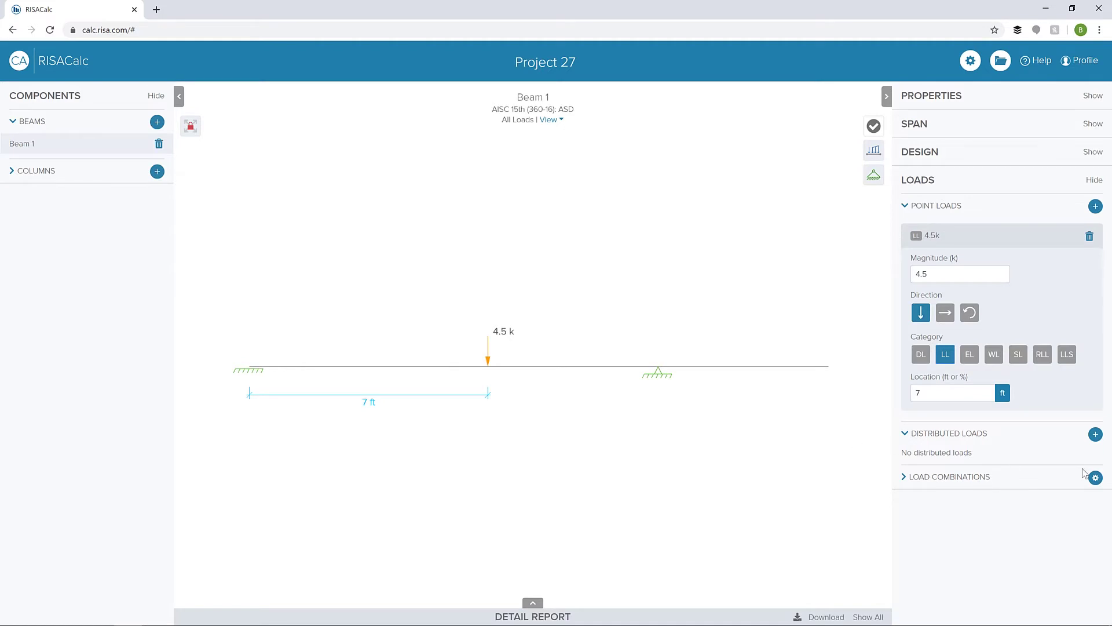
Step: Add a downward dead distributed load tapering from 1.5 klf to 1 klf between 0 and 12 ft
click(1095, 436)
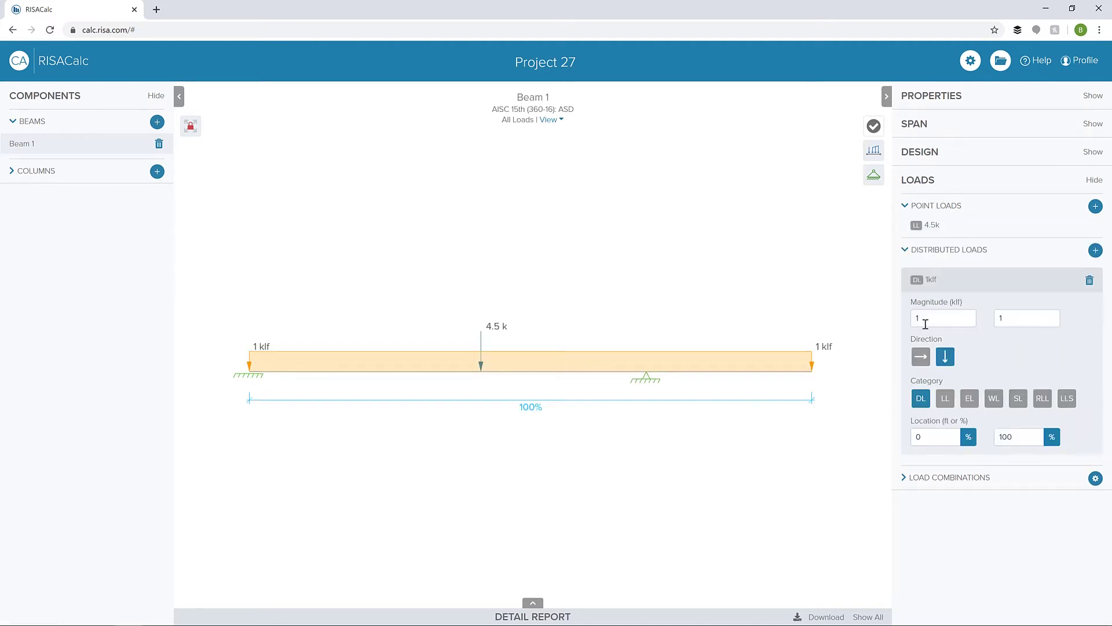
click(1052, 437)
click(1034, 436)
text(12)
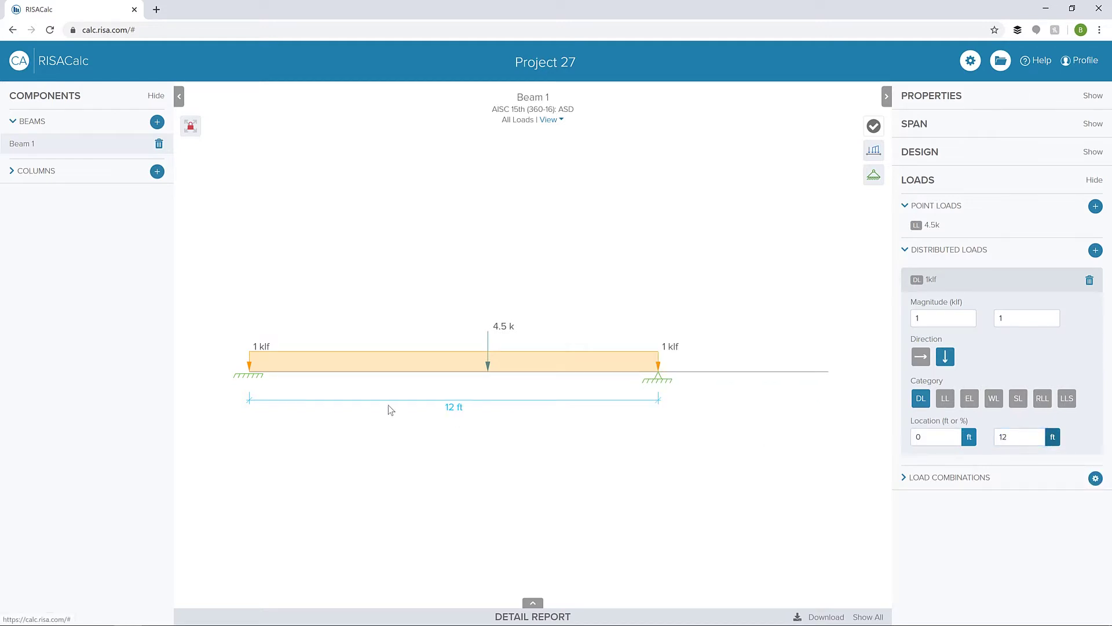
double_click(944, 319)
text(1.5)
key(Tab)
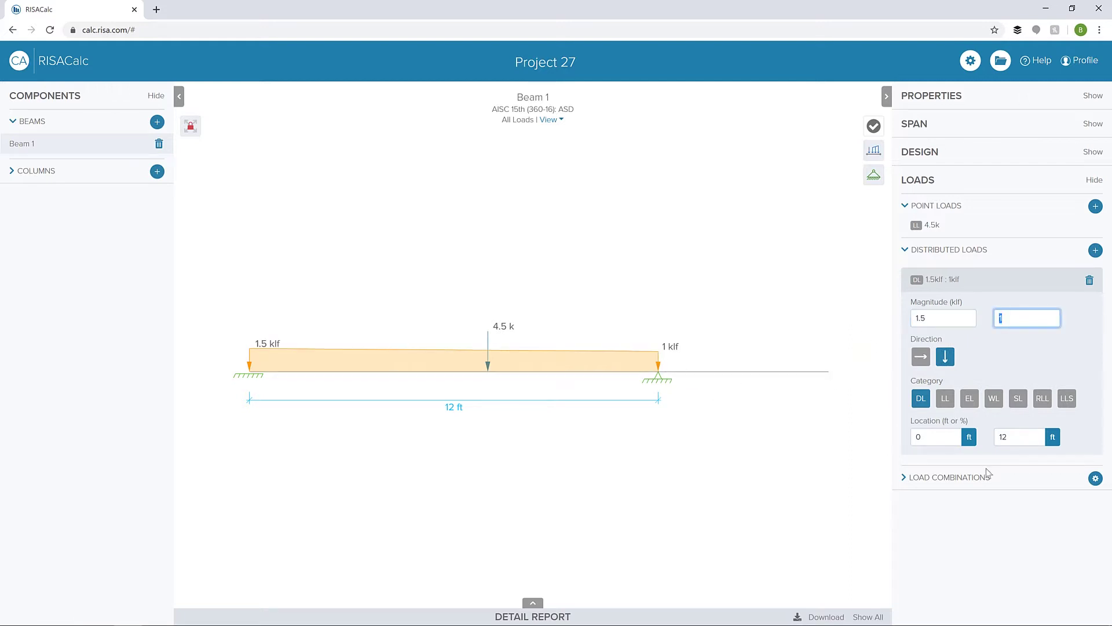
Step: Add a second dead distributed load tapering from 1 klf to 0.5 klf between 12 and 17 ft
click(1095, 254)
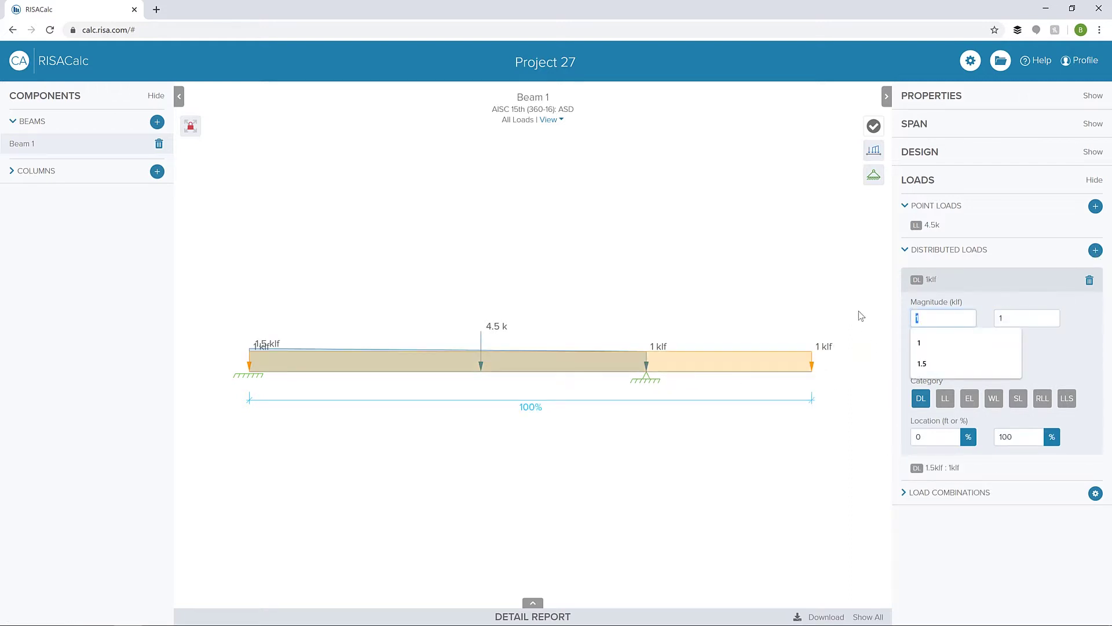
key(Tab)
text(0.5)
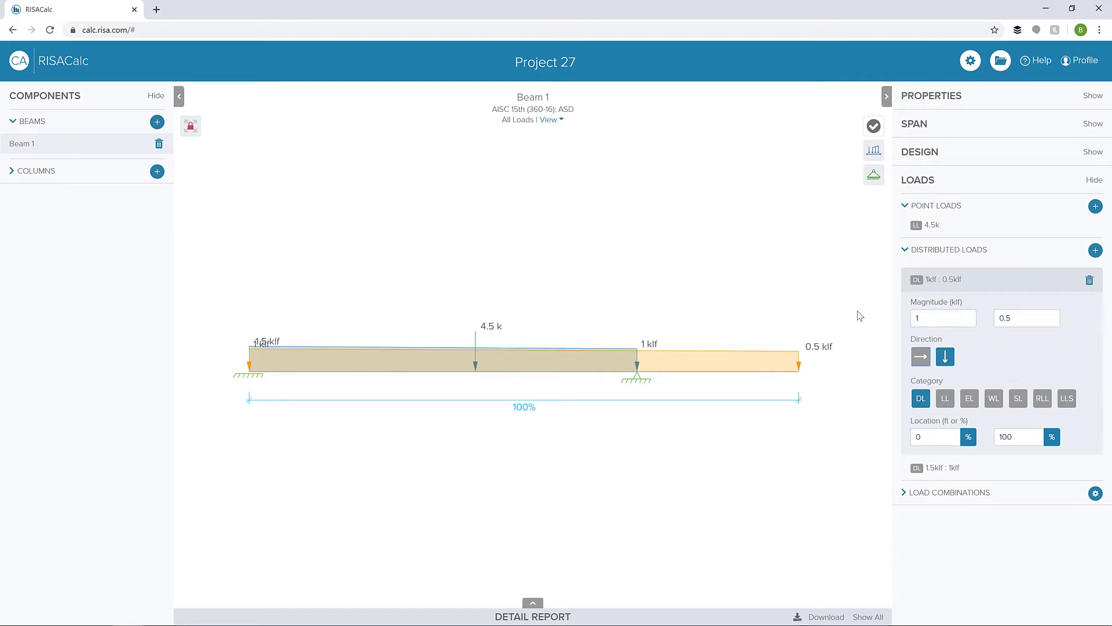
click(969, 438)
double_click(955, 438)
text(12)
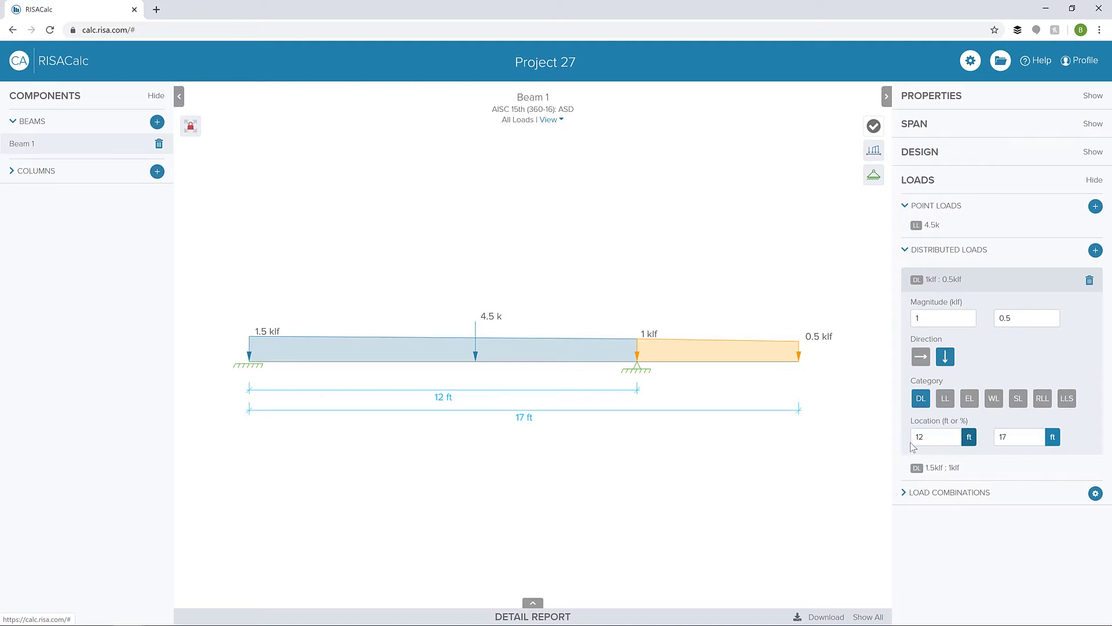
Step: List the load combinations applied to the beam and solve it
click(942, 493)
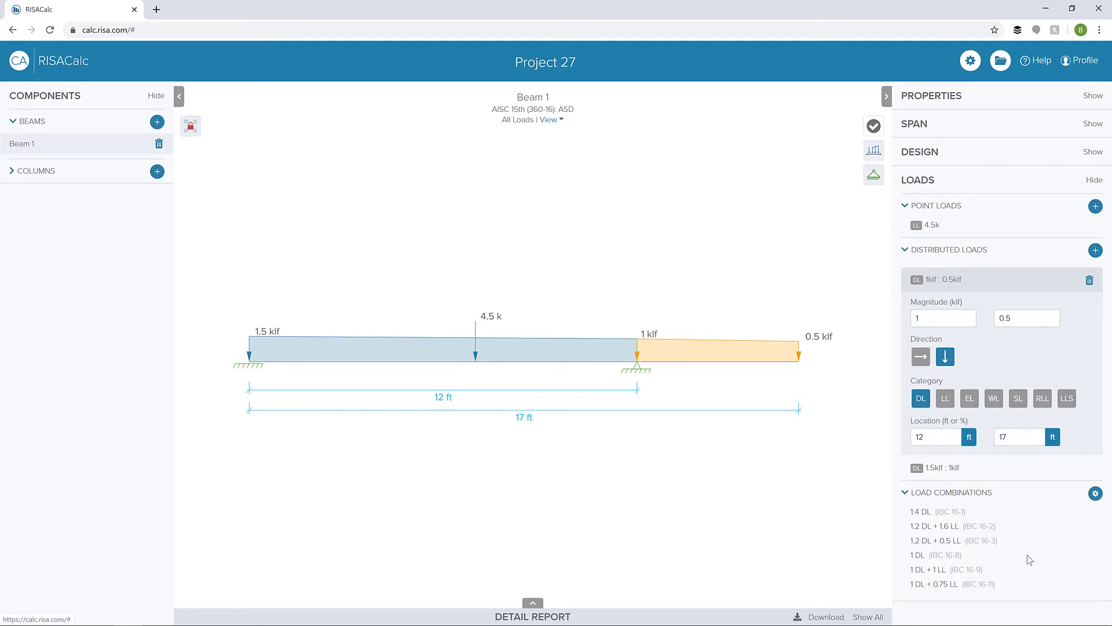
click(874, 127)
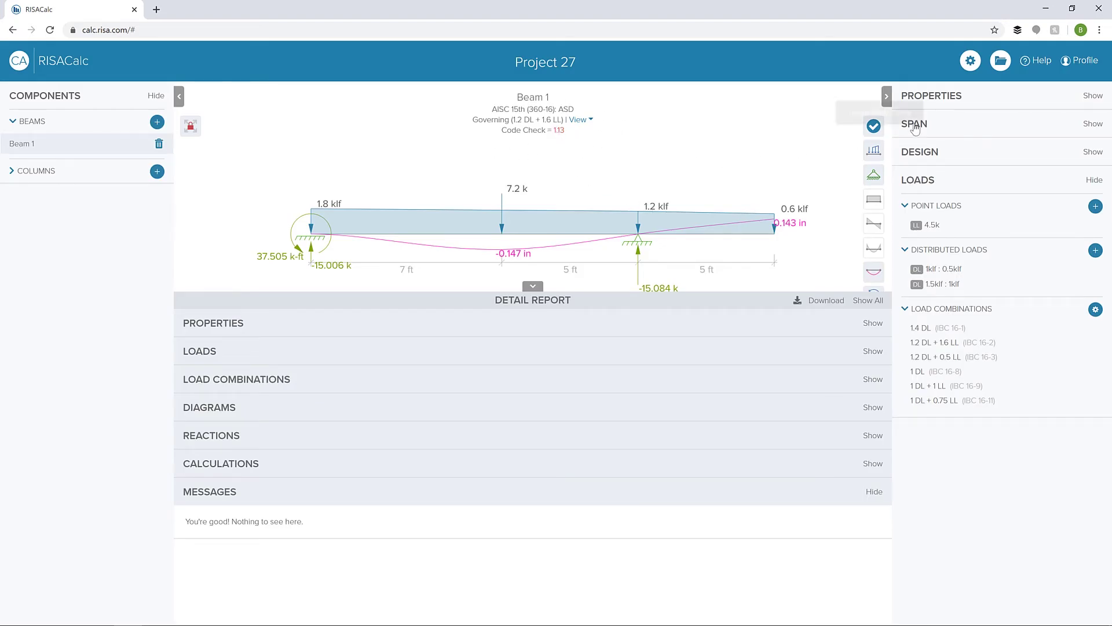
Step: Change the beam's shape to W10X26 and collapse the detail report to enlarge the beam diagram
click(948, 100)
click(982, 248)
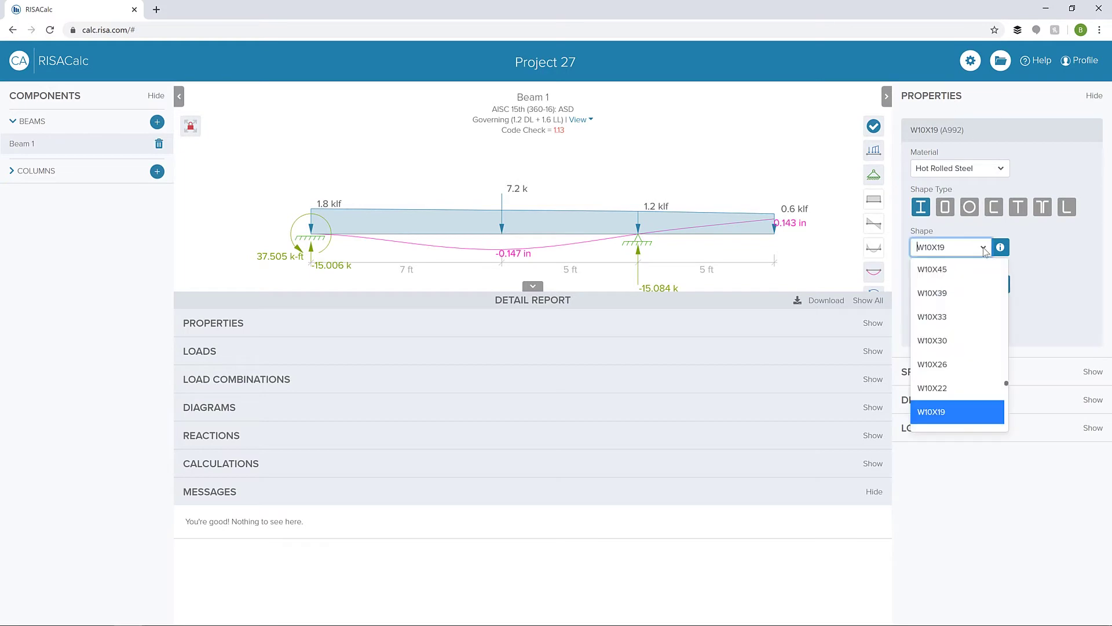
click(957, 361)
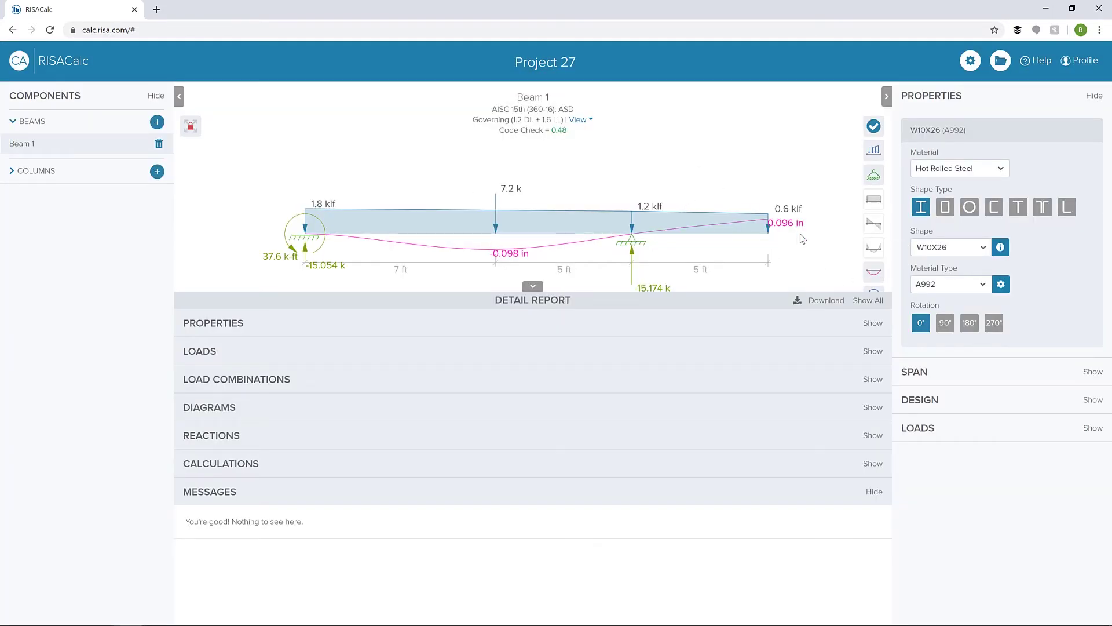
click(533, 288)
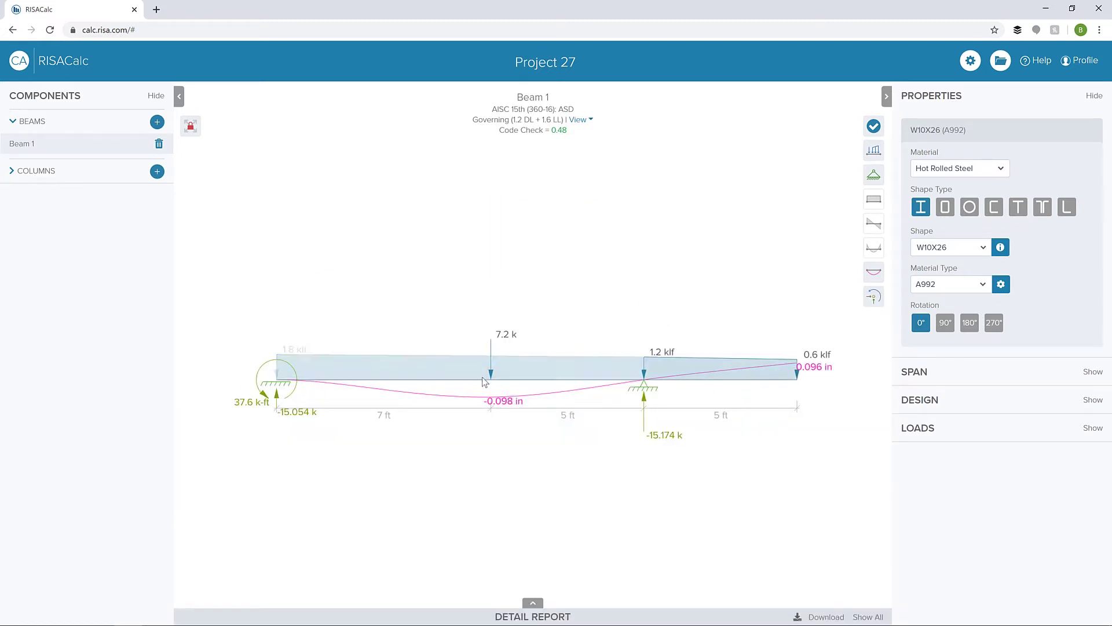
Step: Hide the applied loads on the beam diagram and view the beam's moment and shear diagrams
click(873, 150)
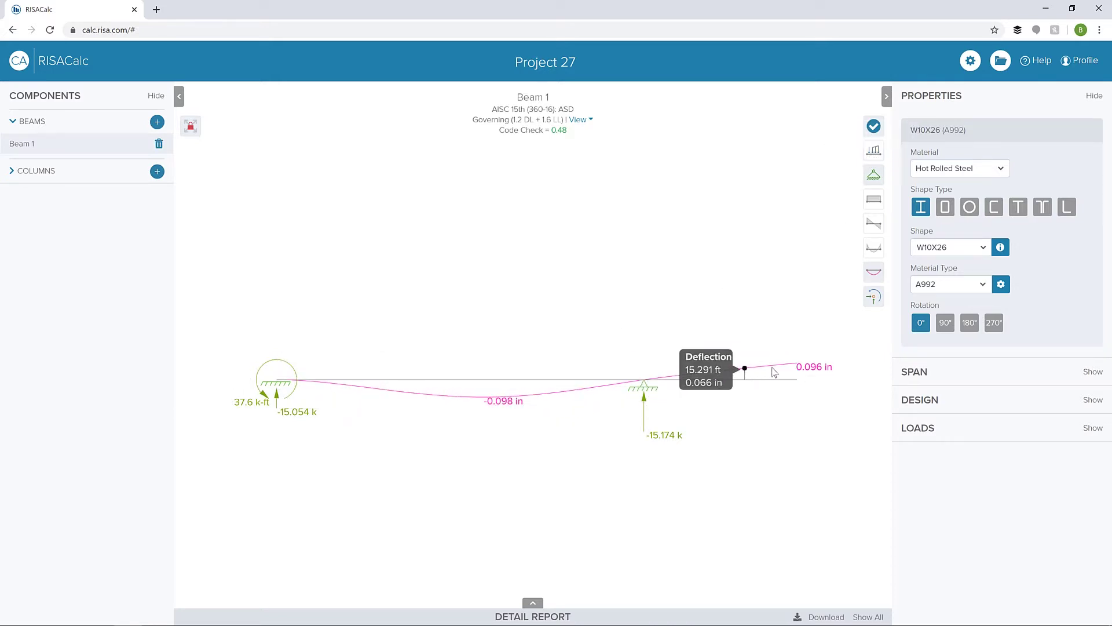
click(874, 272)
click(875, 248)
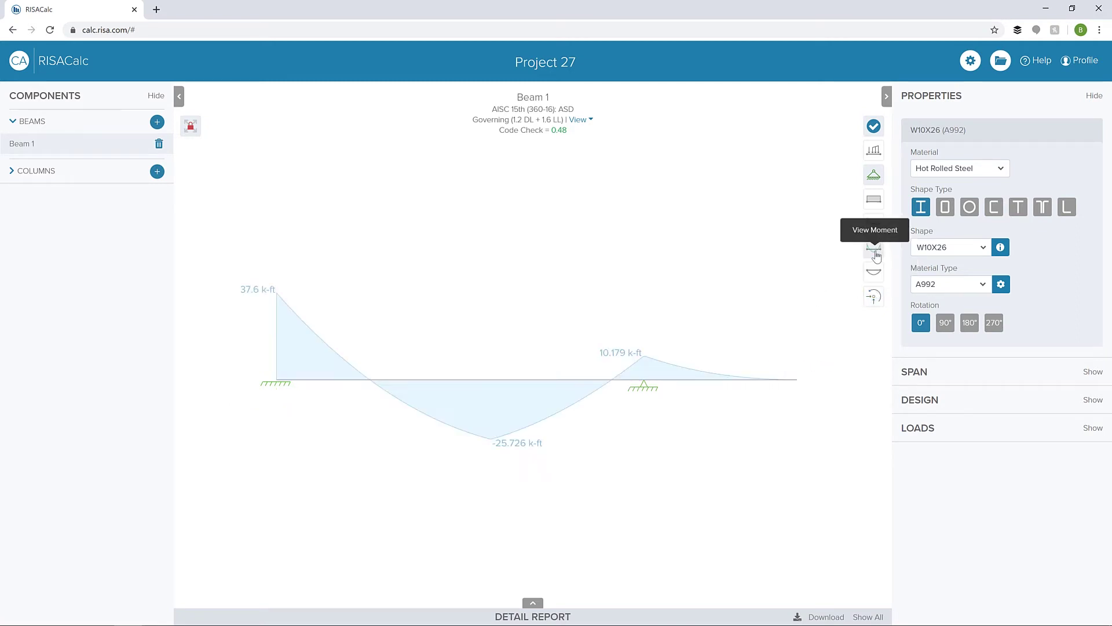
click(870, 232)
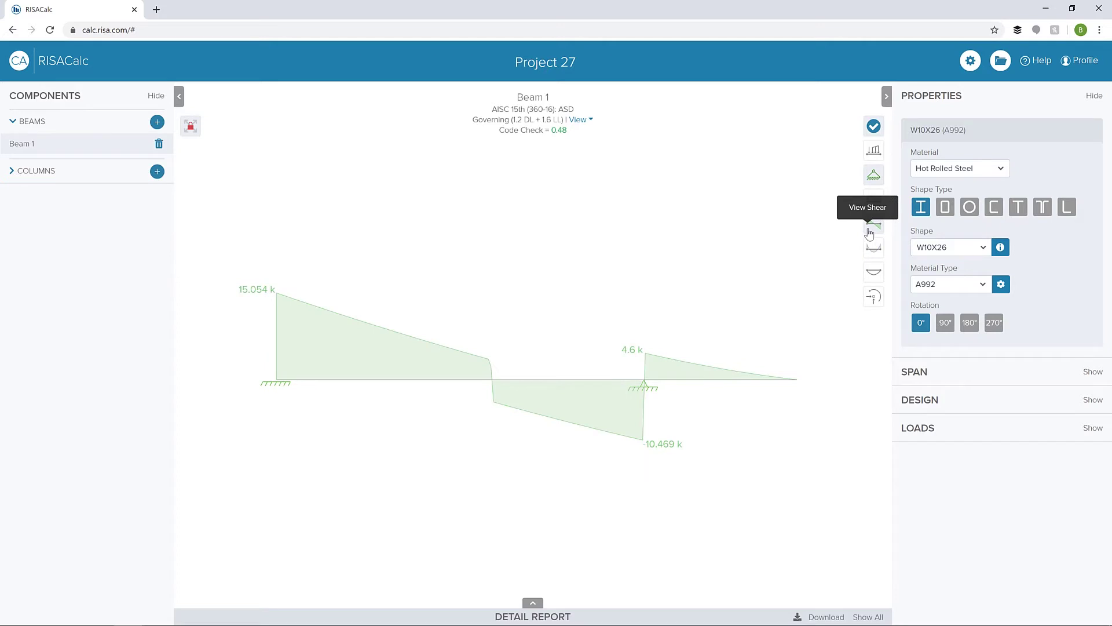
mouse_move(602, 401)
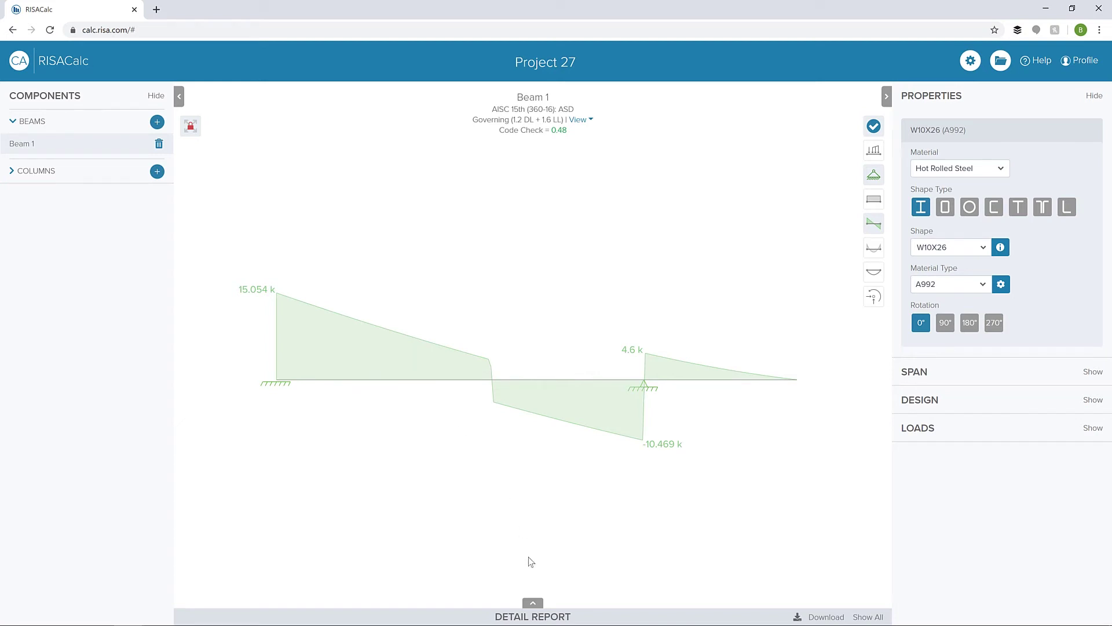
Step: Open the beam's detail report and review its properties and load combinations sections
click(533, 604)
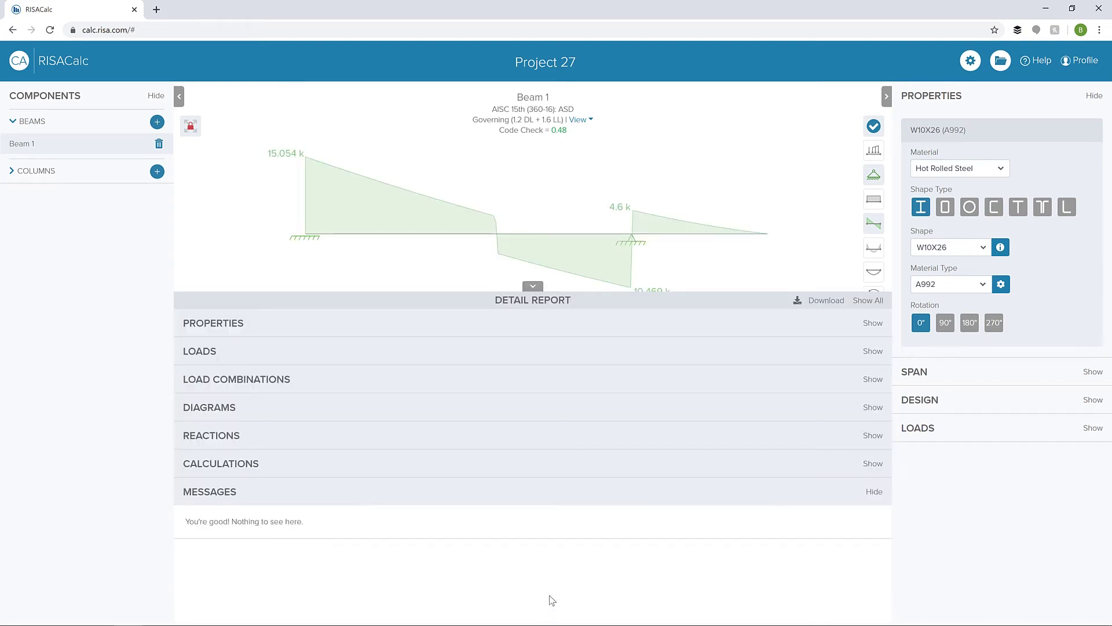
click(429, 331)
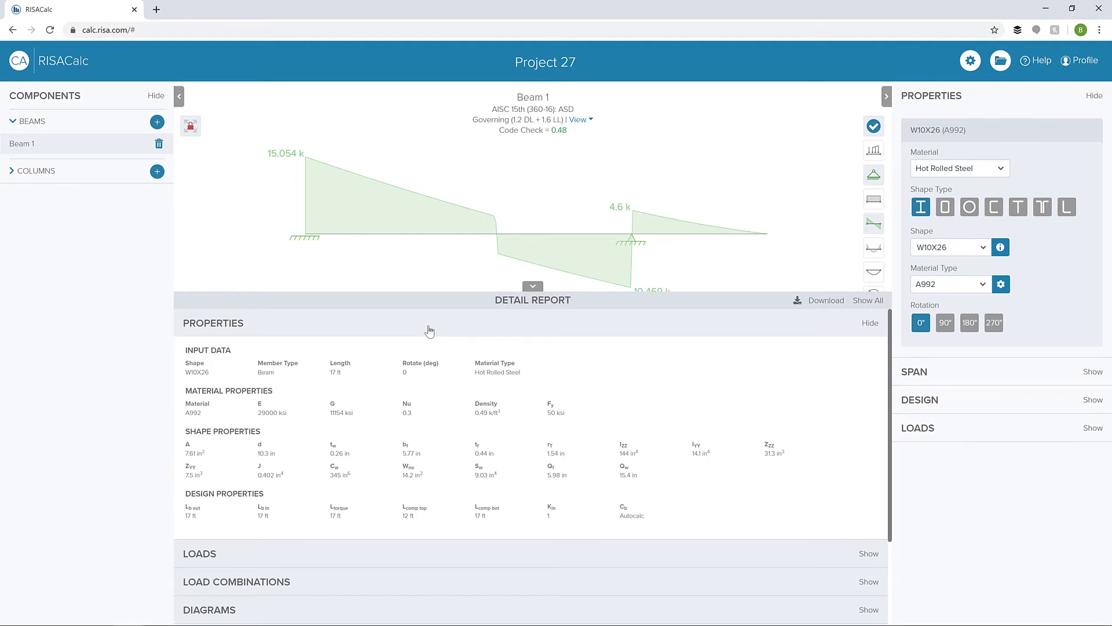
scroll(359, 325, down, 3)
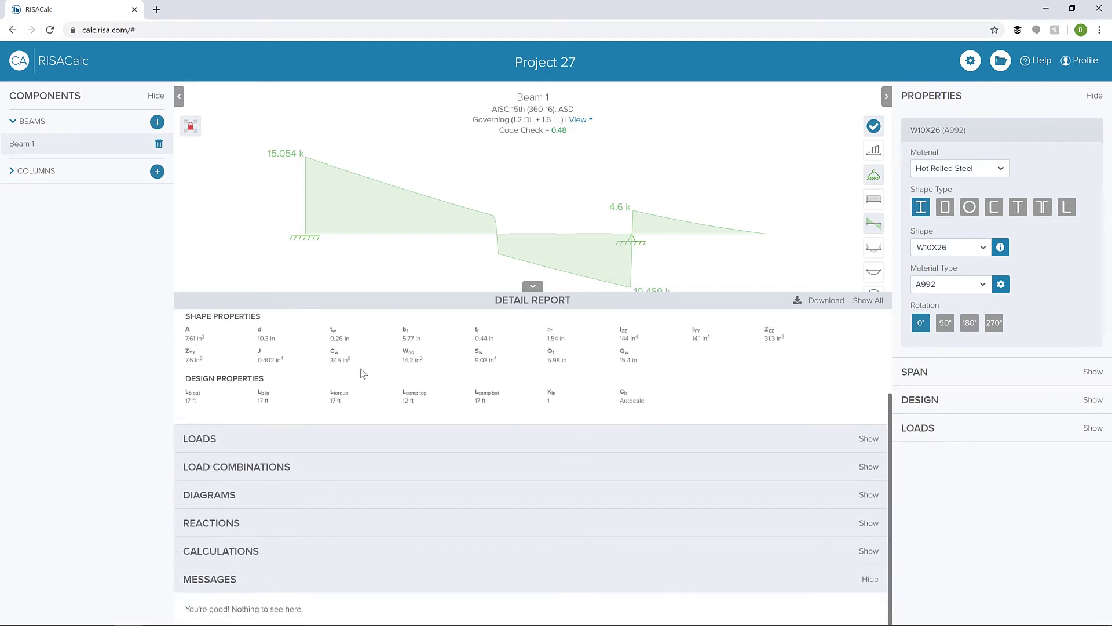
click(339, 478)
scroll(411, 476, down, 3)
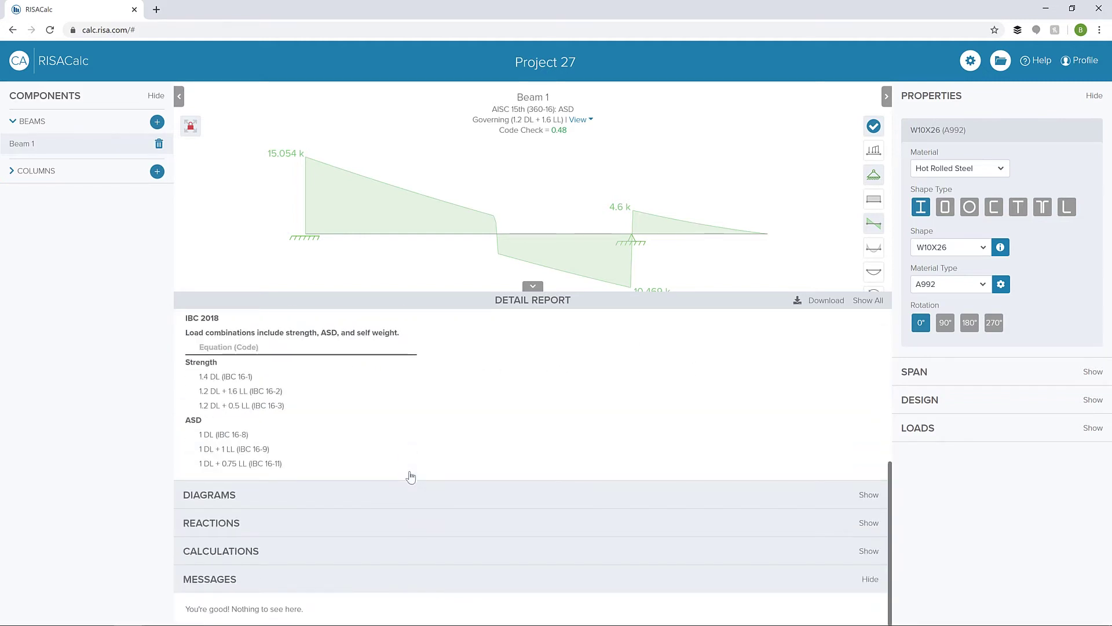
Step: Review the report's code check calculations, including the bending and axial interaction check details, and collapse the report
click(387, 548)
scroll(464, 497, down, 3)
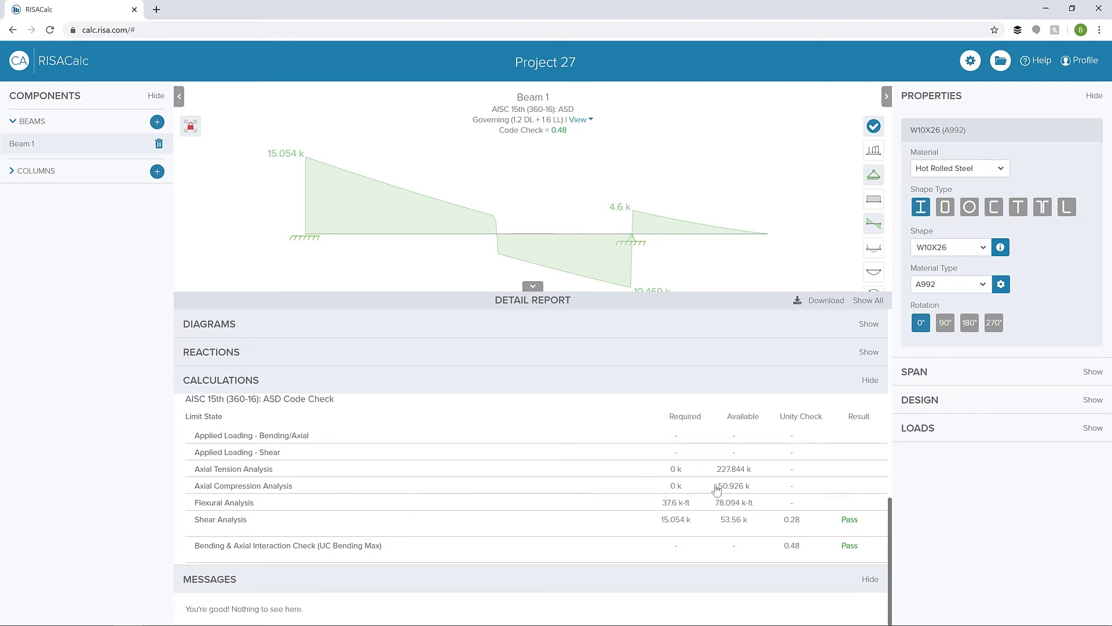
click(346, 548)
scroll(375, 515, down, 3)
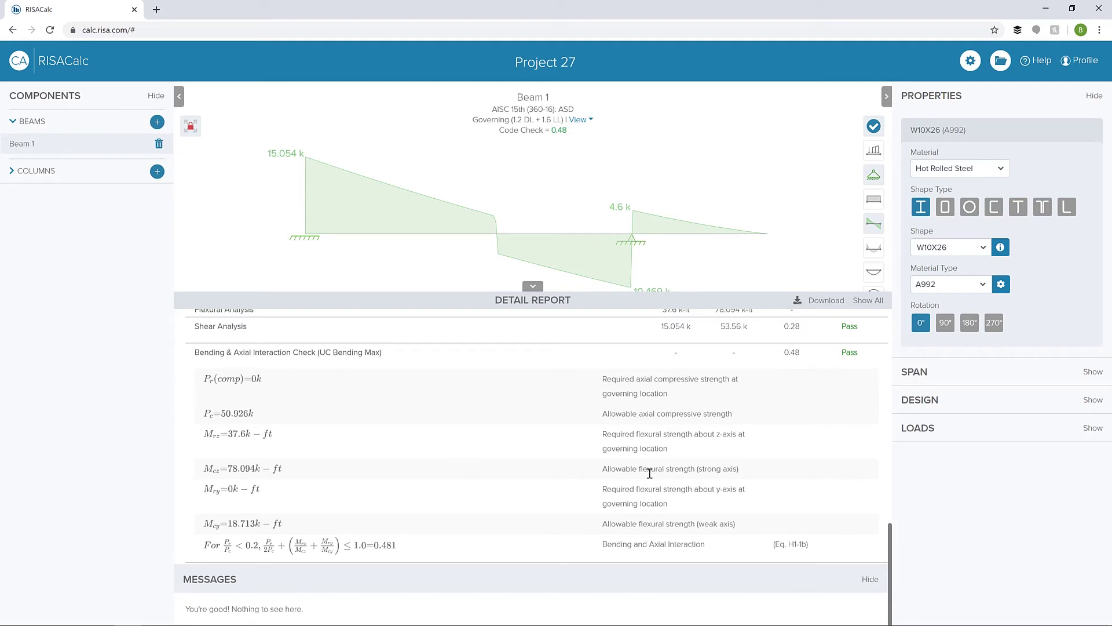
click(554, 305)
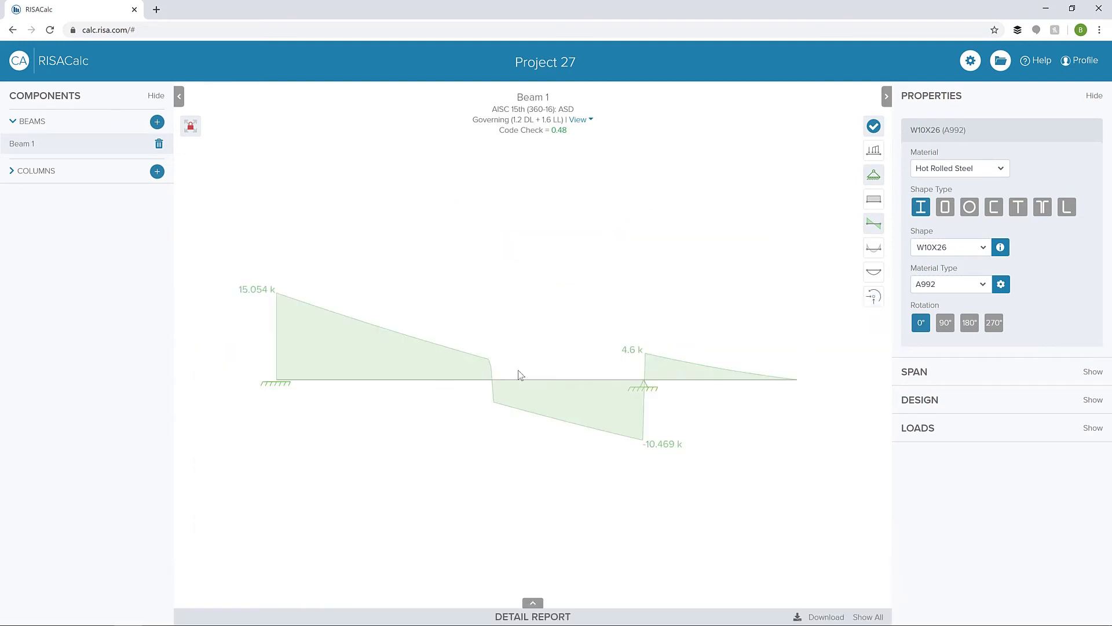
Step: Add a hot rolled steel column with the double-angle shape LL6x6x8x3 and rotate it 90°
click(157, 171)
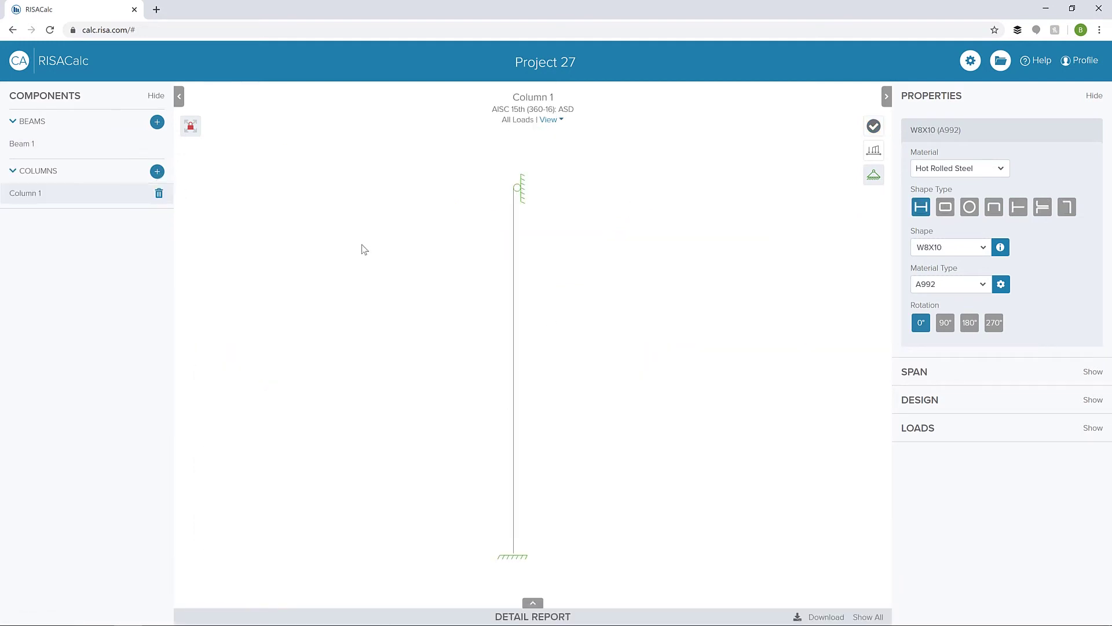
click(1043, 209)
click(983, 248)
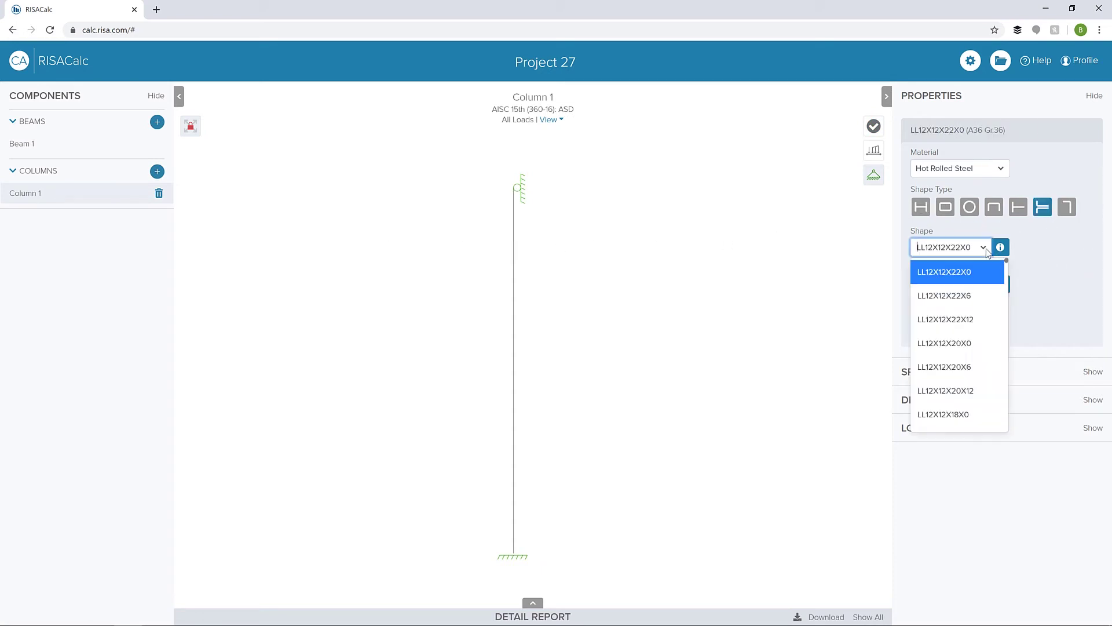
scroll(968, 307, down, 5)
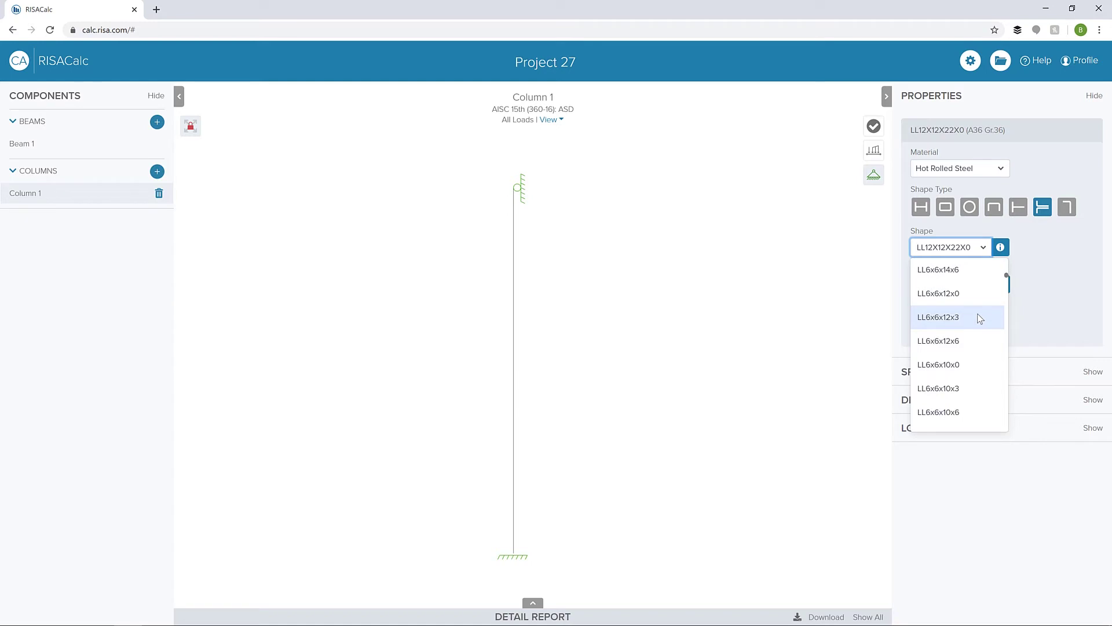
scroll(978, 314, down, 5)
scroll(977, 420, down, 2)
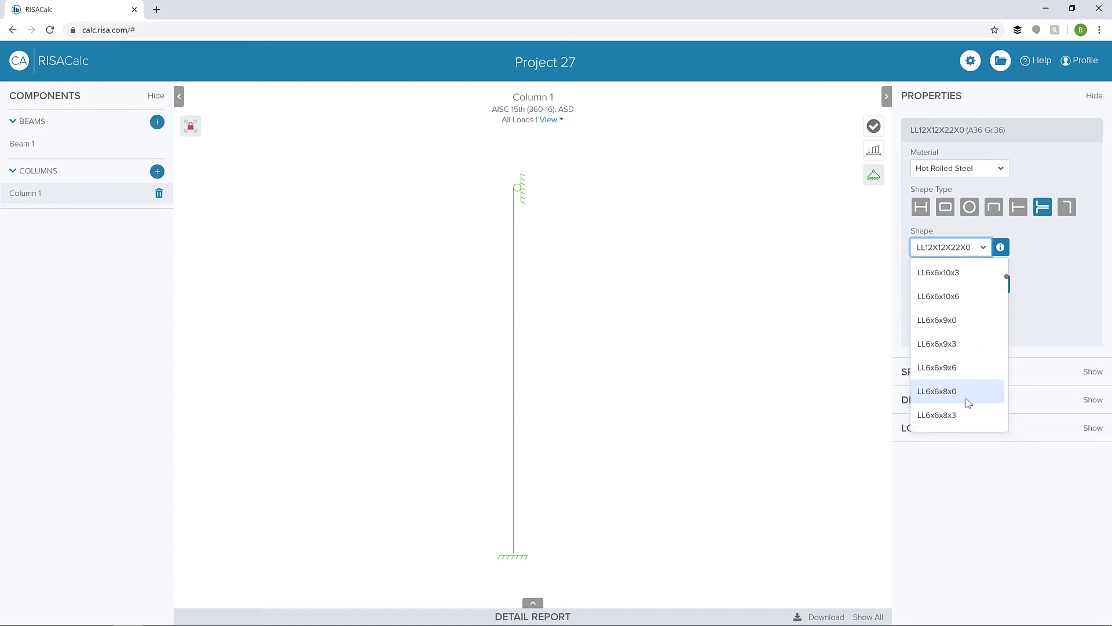
click(969, 413)
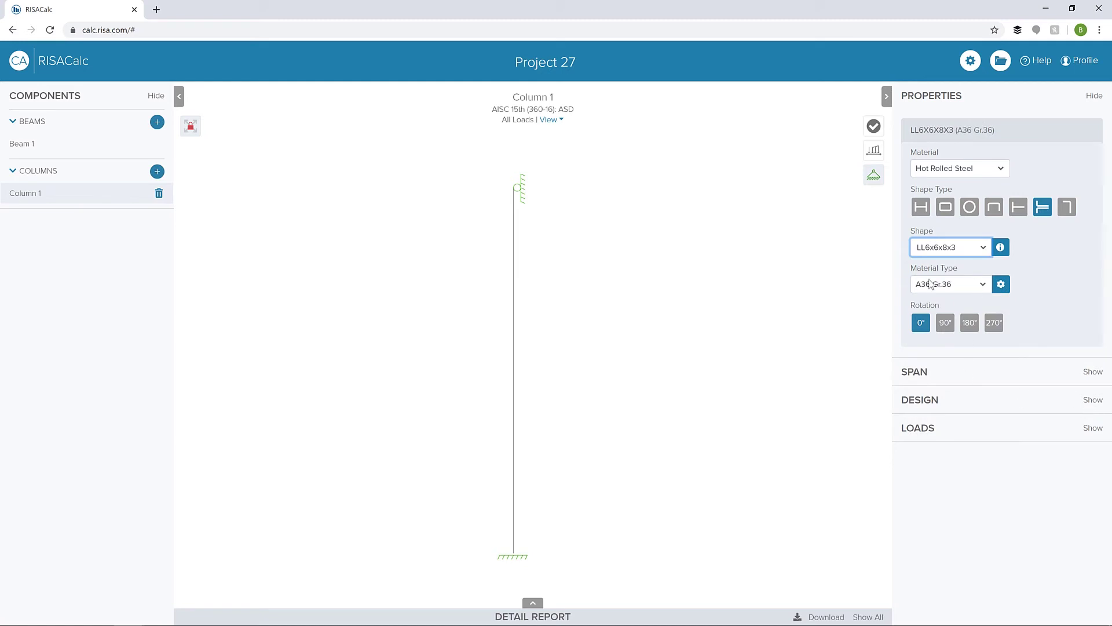
click(949, 327)
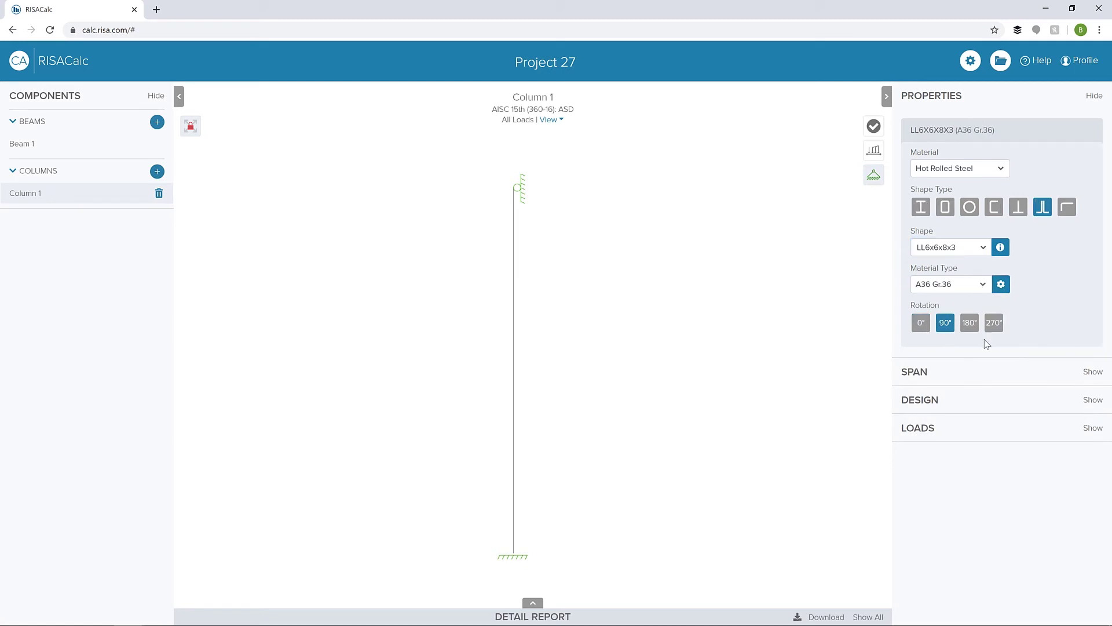
Step: Set the column's Span 1 length to 12 ft and set its top brace to at supports
click(1029, 377)
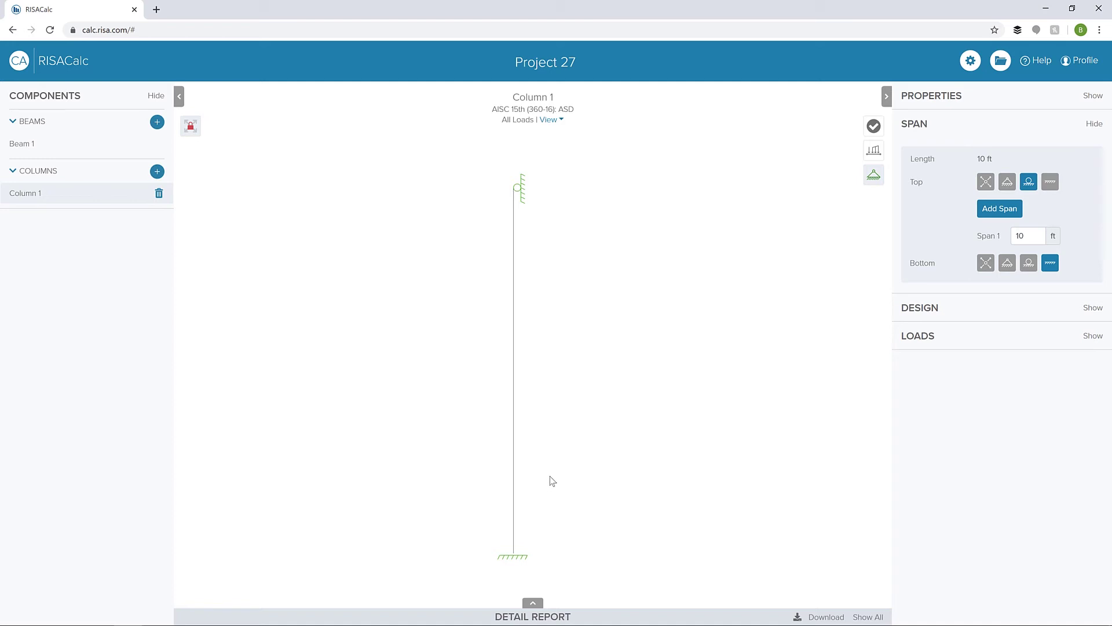
double_click(1014, 234)
text(12)
key(Tab)
click(1005, 313)
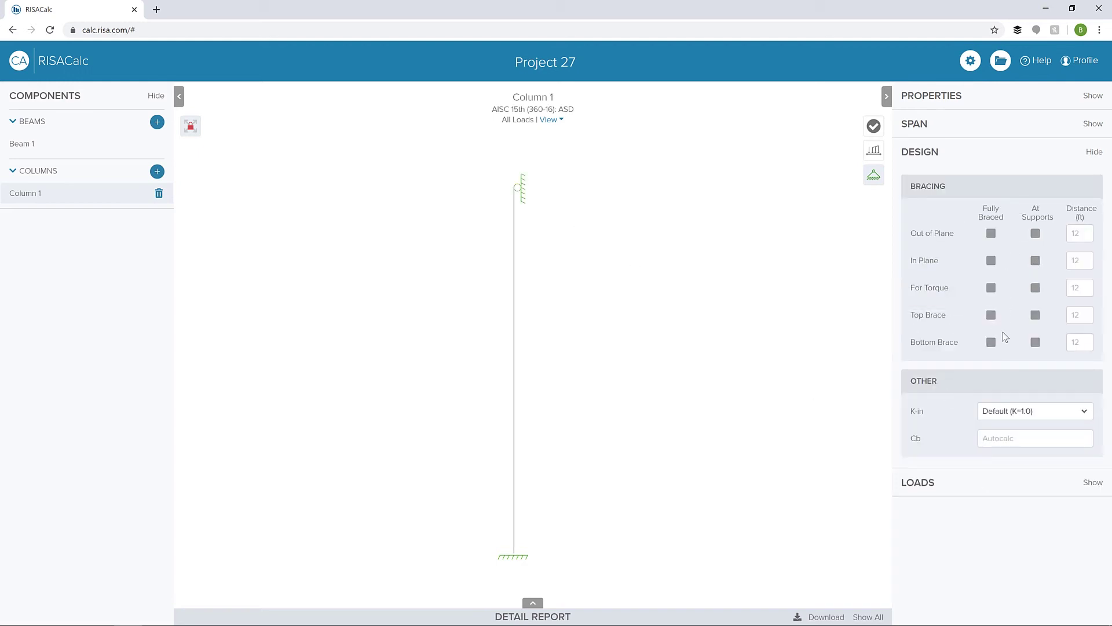
click(1036, 316)
Step: Add a 4 k horizontal wind point load at 70% of the column's height and show the applied loads
click(953, 491)
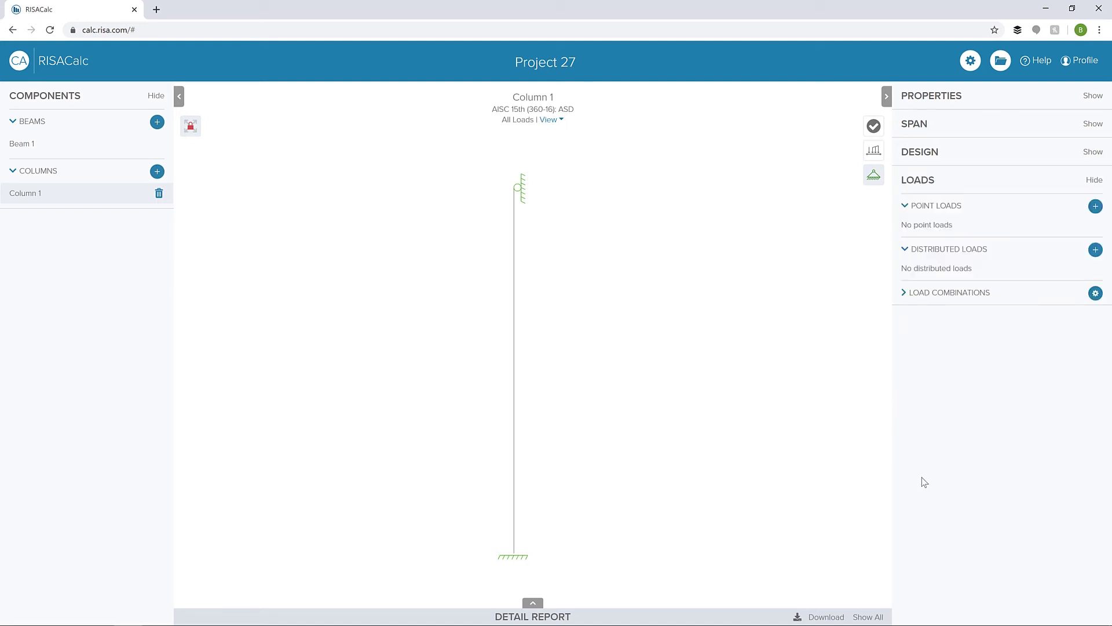
click(1095, 206)
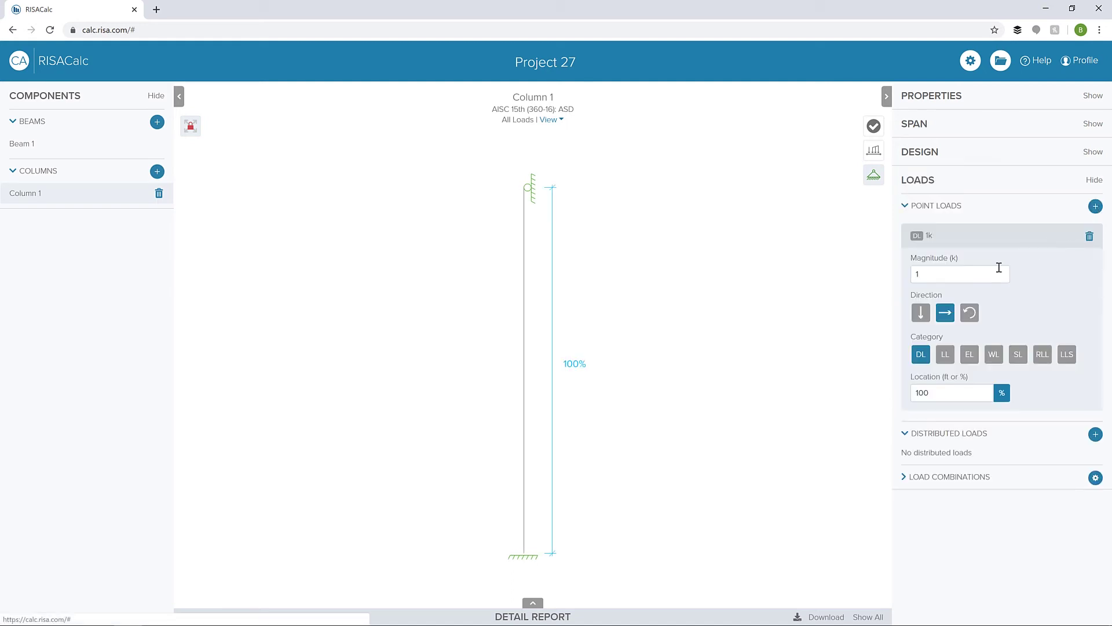
click(950, 274)
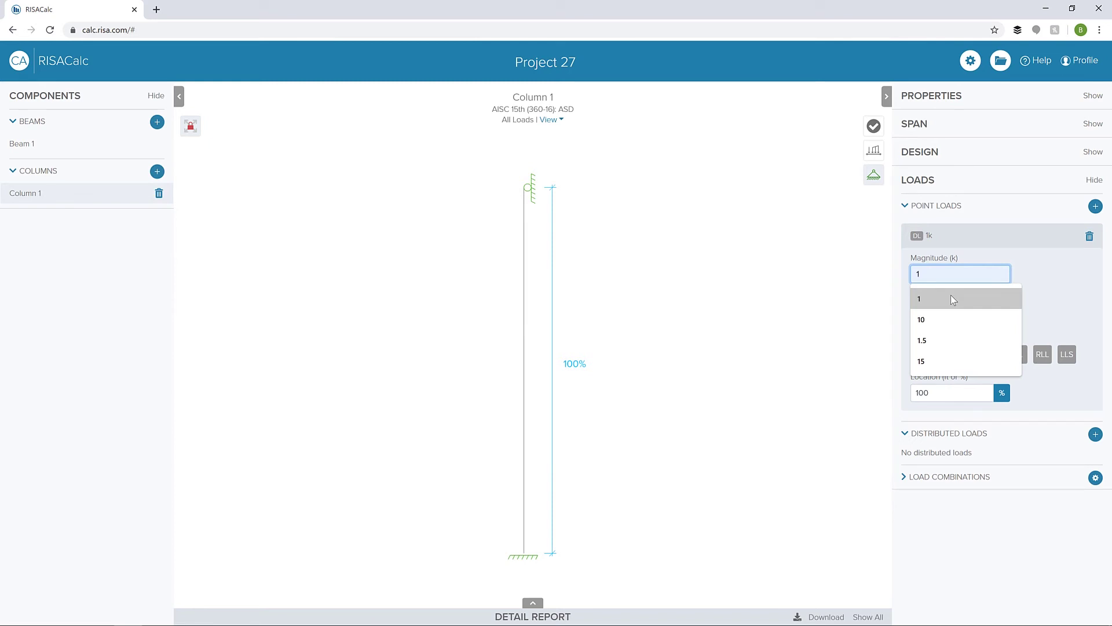
key(BackSpace)
text(4)
click(790, 273)
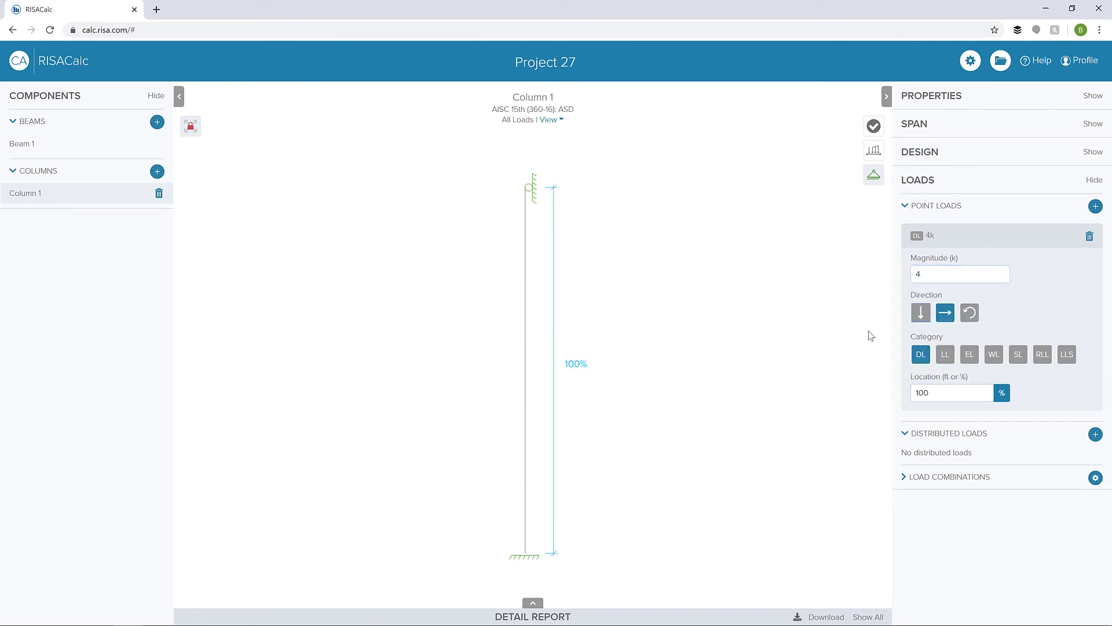
click(992, 356)
drag(978, 399, 893, 405)
text(70)
key(Tab)
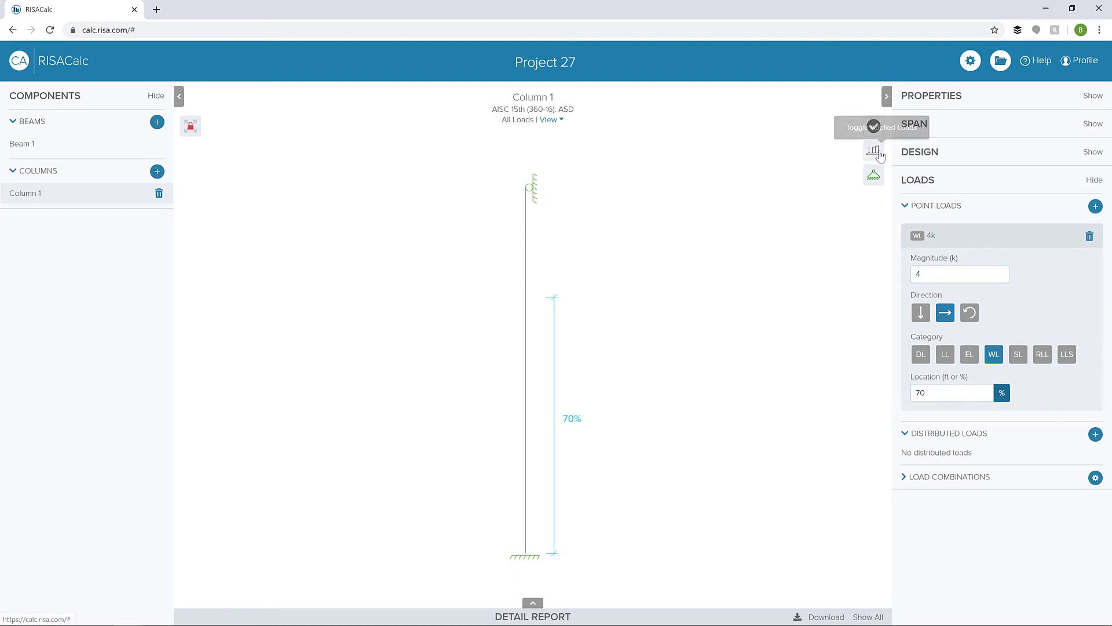
click(841, 289)
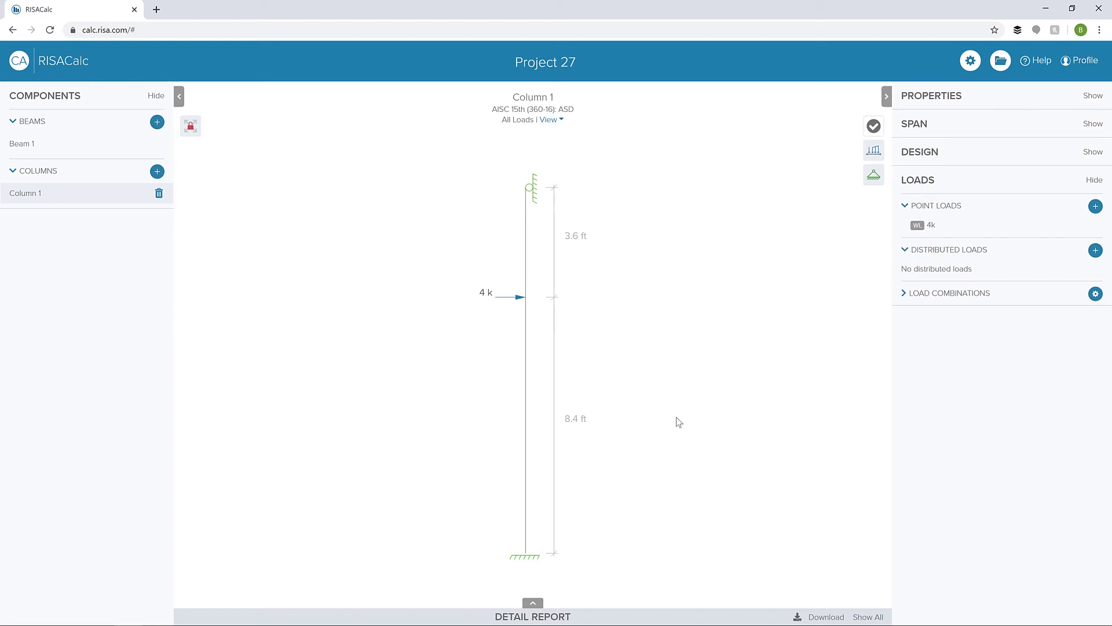
Step: Add a 5 k downward dead point load at 100% of the column's height
click(1095, 206)
click(929, 319)
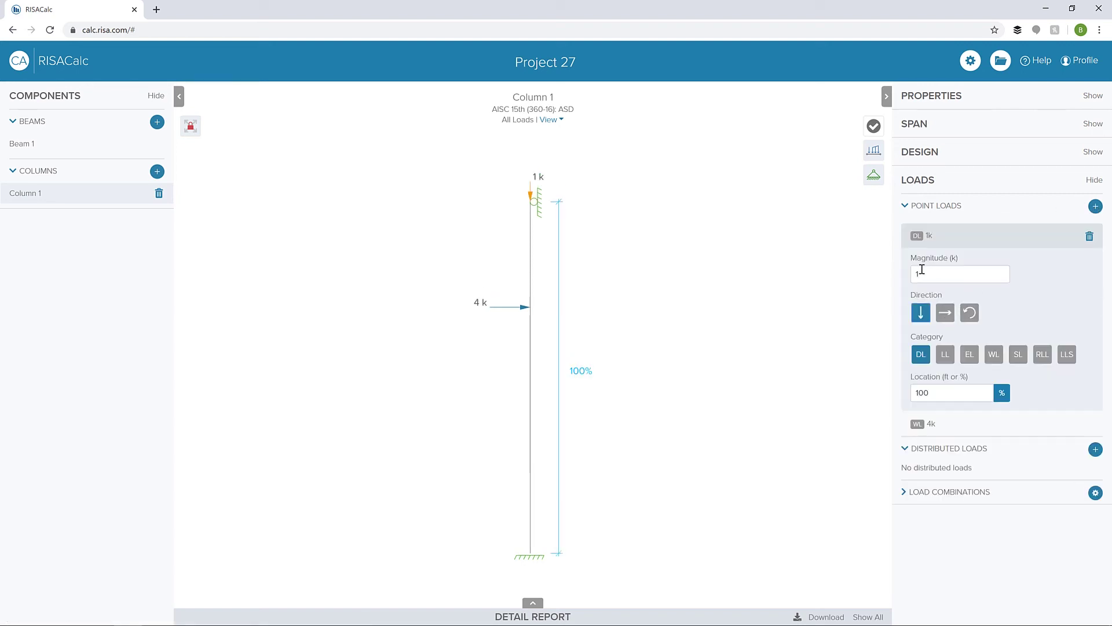
click(921, 273)
text(5)
key(Return)
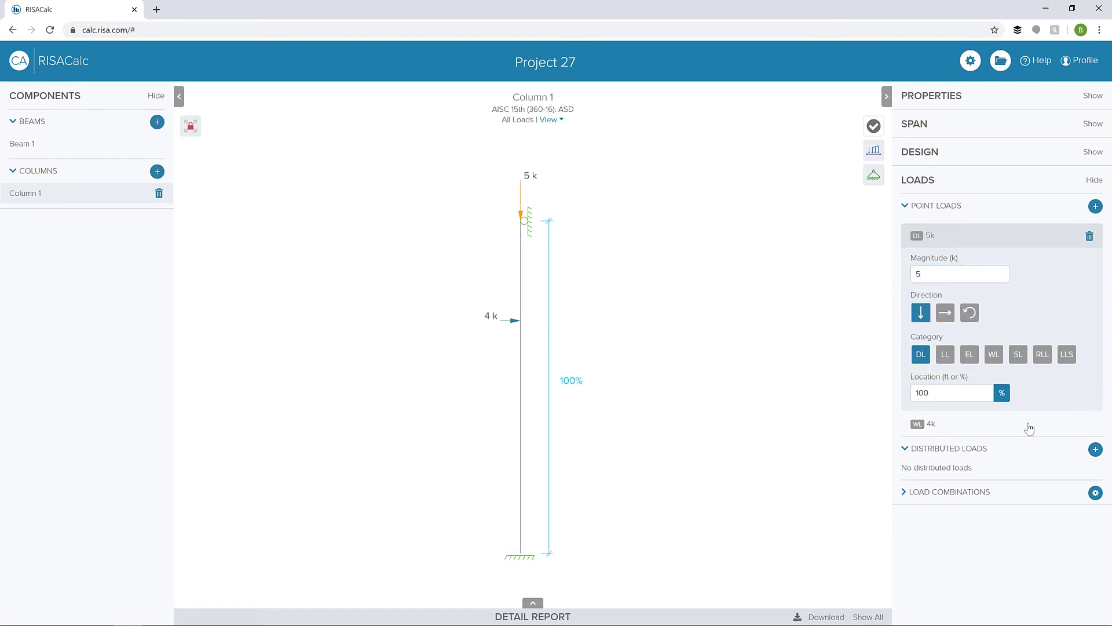
Step: Add a horizontal 1 klf wind distributed load from 0 to 100% of the column's height
click(1094, 448)
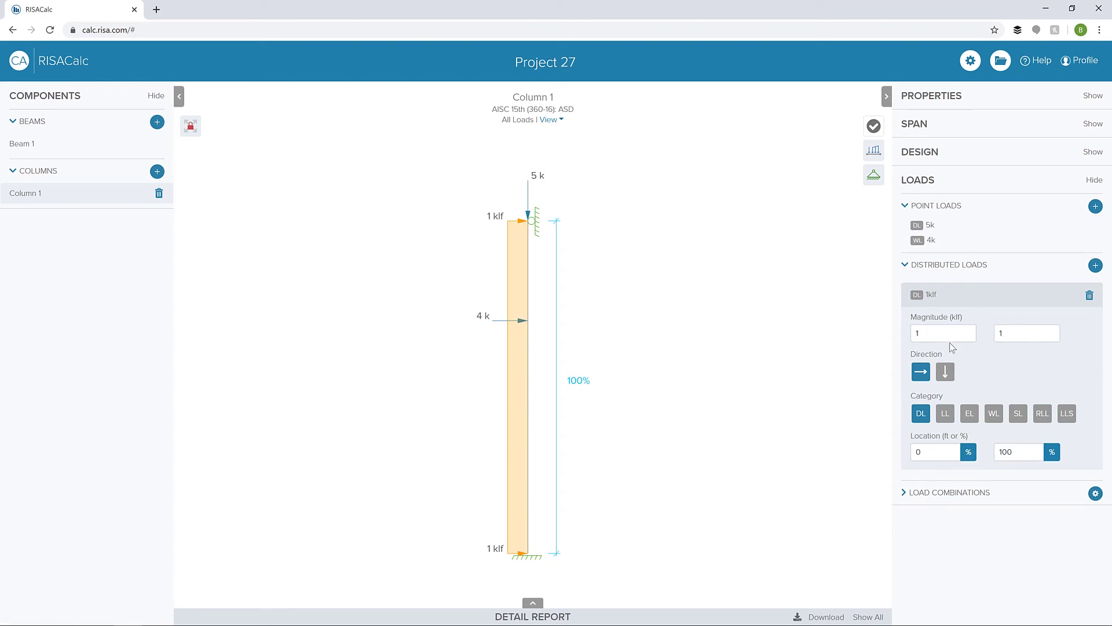
click(993, 413)
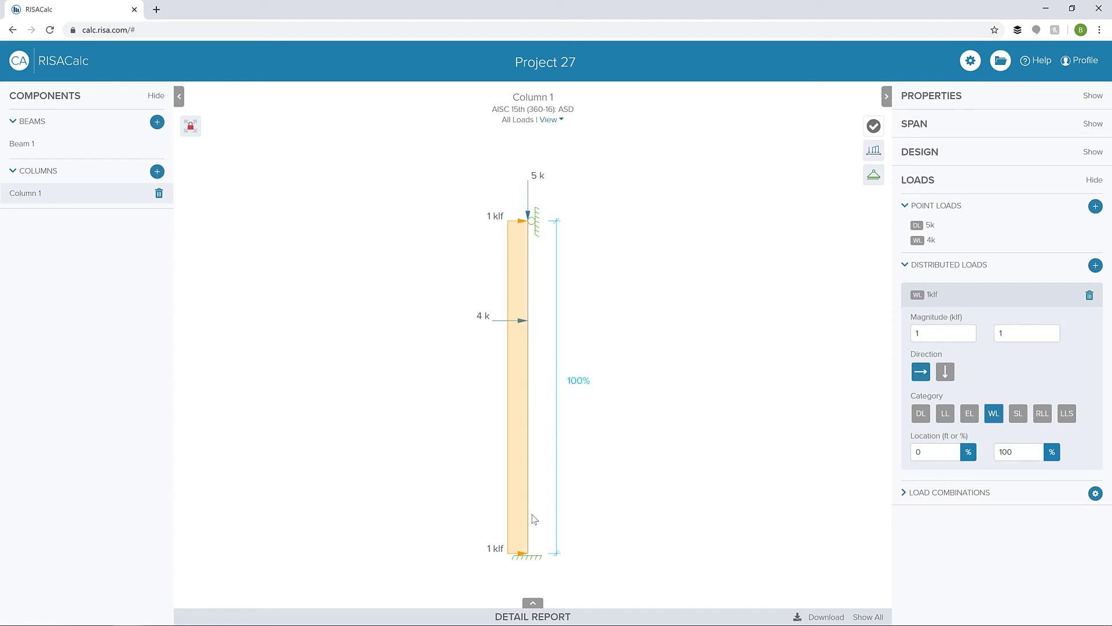
Step: List the load combinations applied to the column and solve it
click(1051, 496)
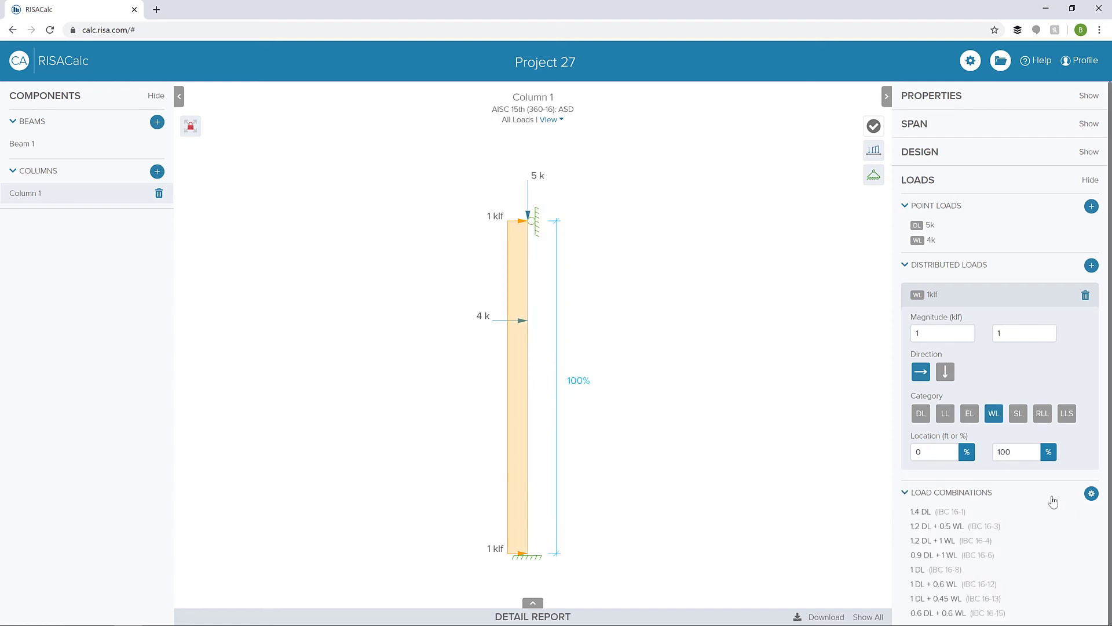
scroll(1019, 509, down, 1)
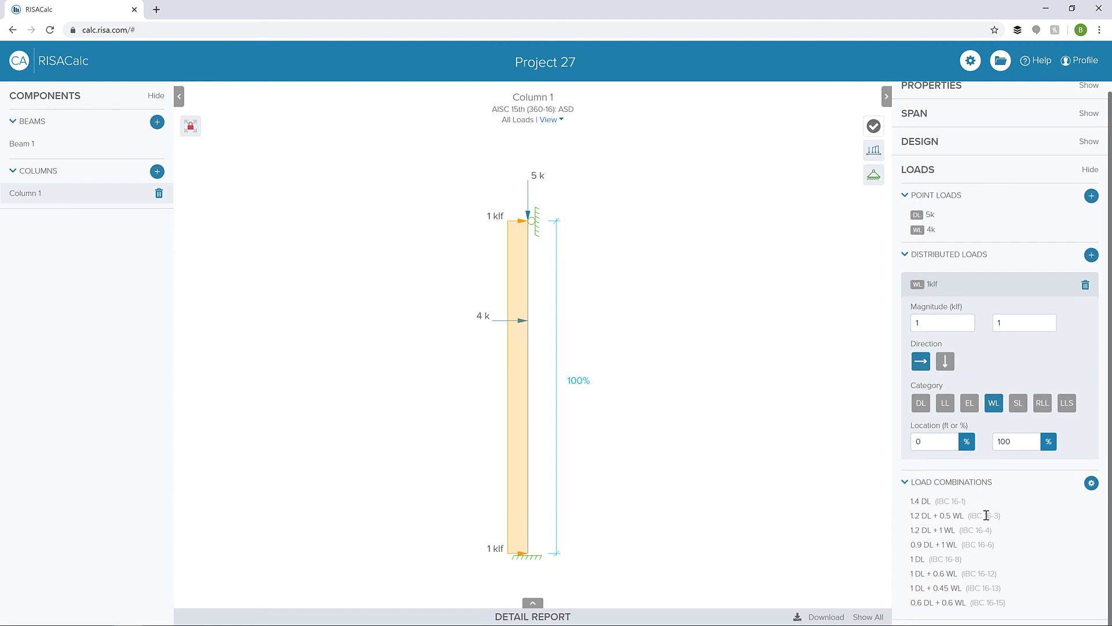
click(874, 126)
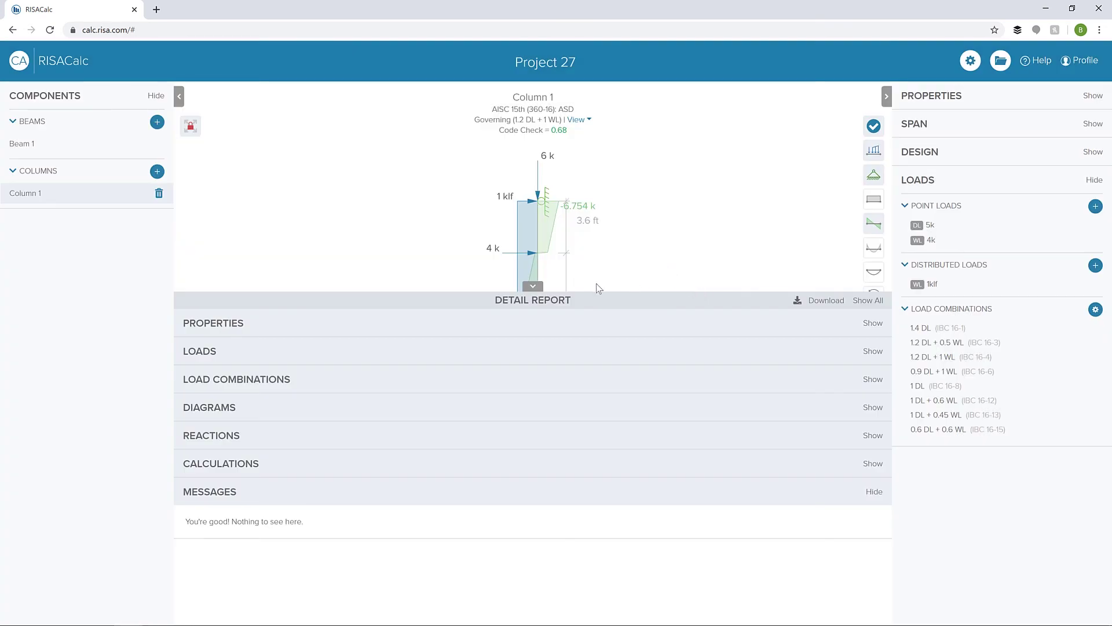
Step: Collapse the detail report and view the column's shear, moment and deflection diagrams
click(533, 286)
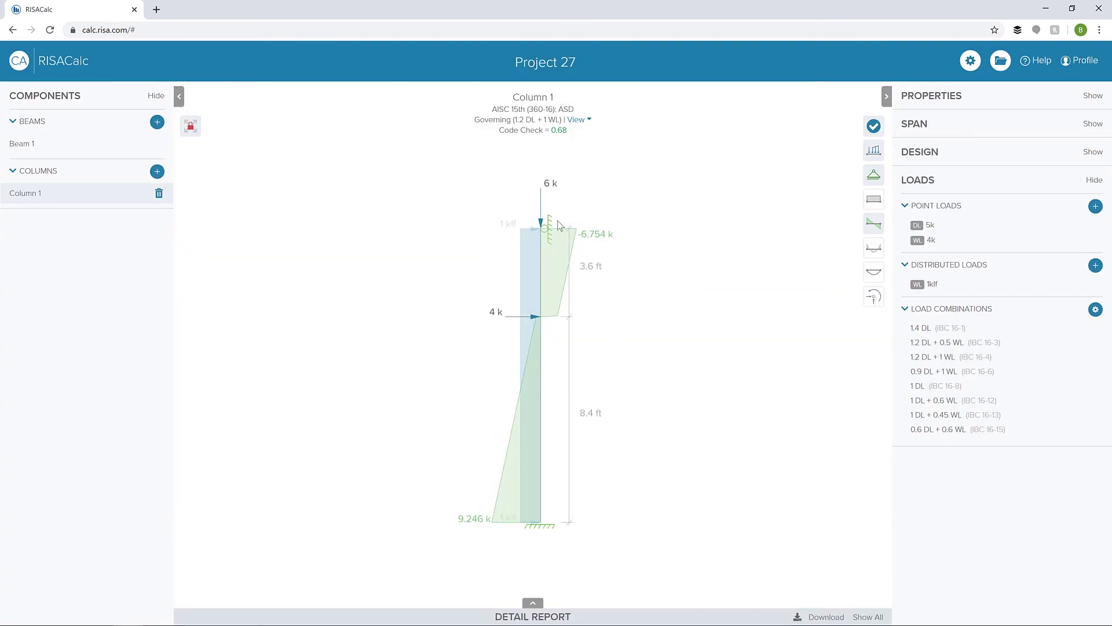
mouse_move(517, 468)
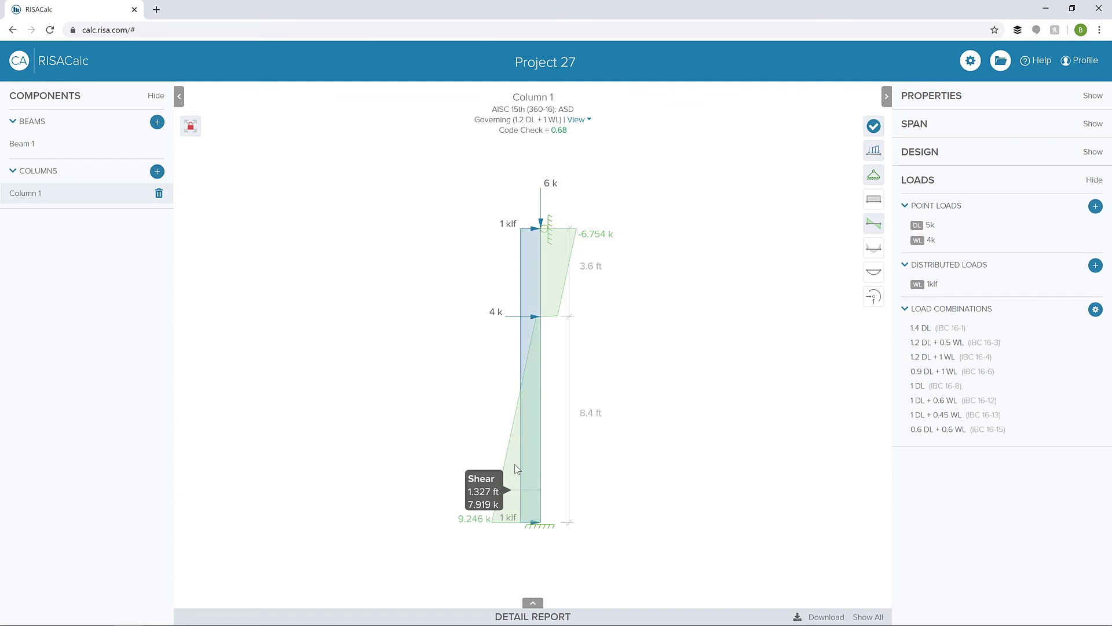
click(874, 250)
click(873, 272)
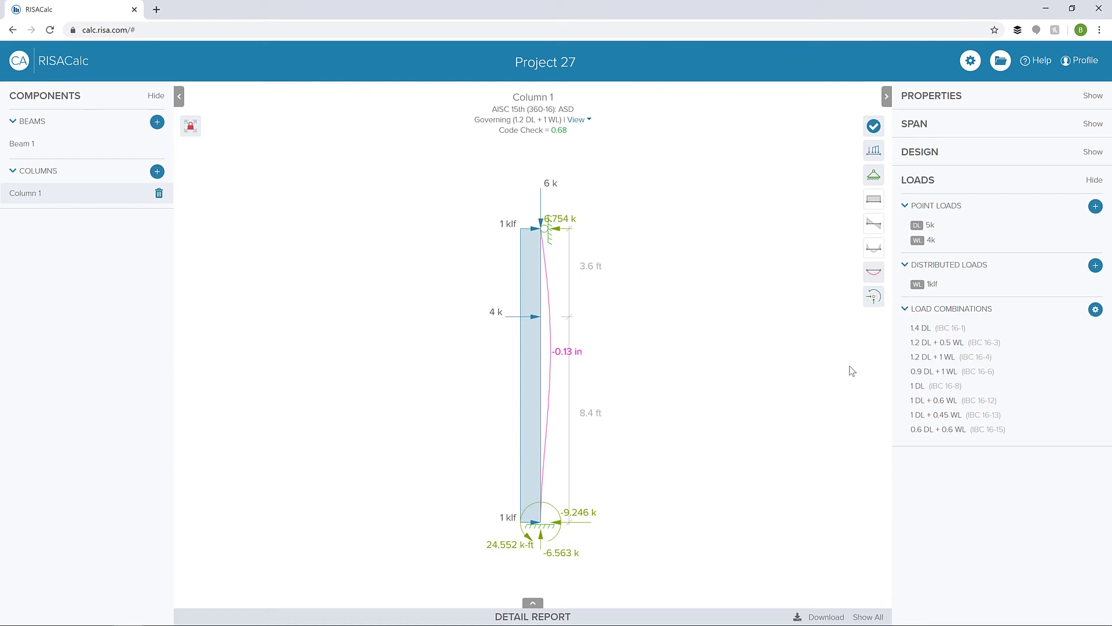
Step: Open the column's detail report and review its diagrams and support reactions
click(533, 604)
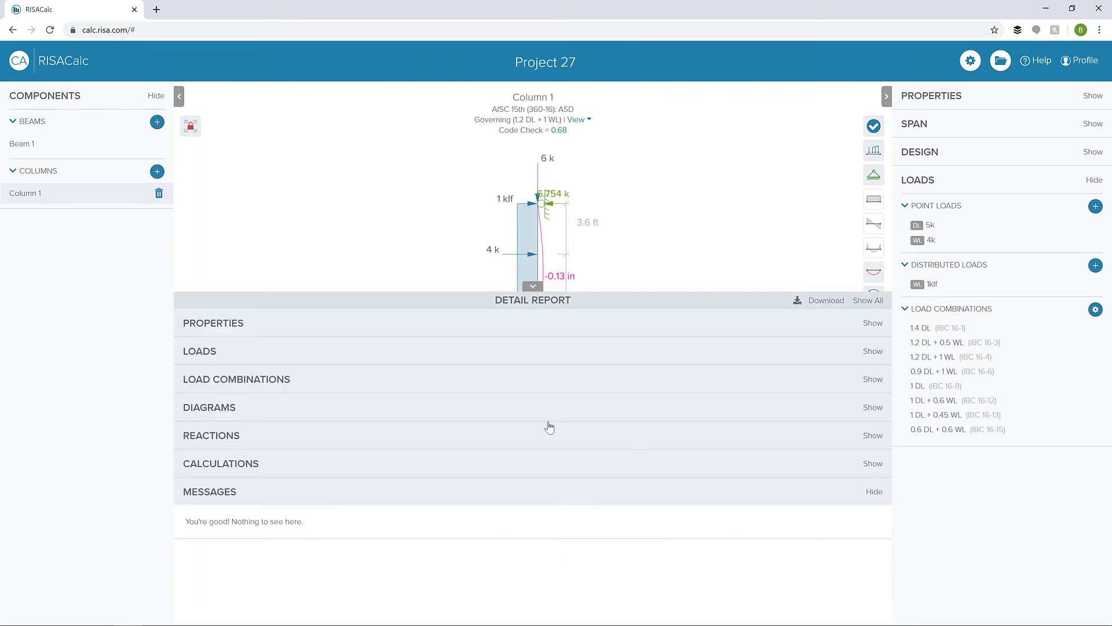
click(534, 404)
scroll(559, 437, down, 3)
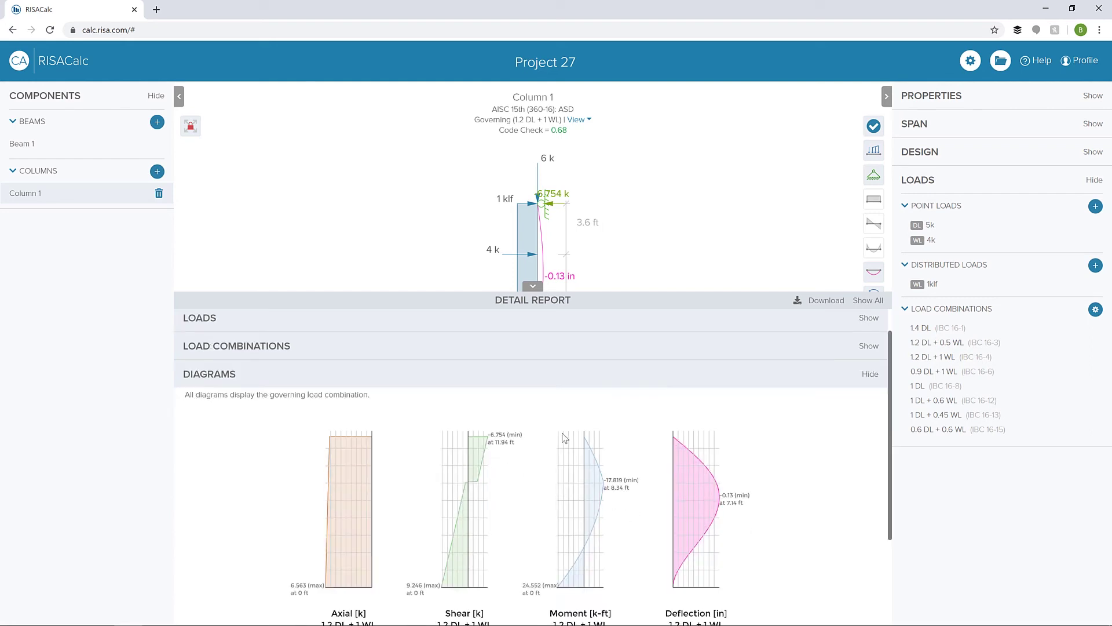
click(525, 522)
scroll(539, 506, down, 5)
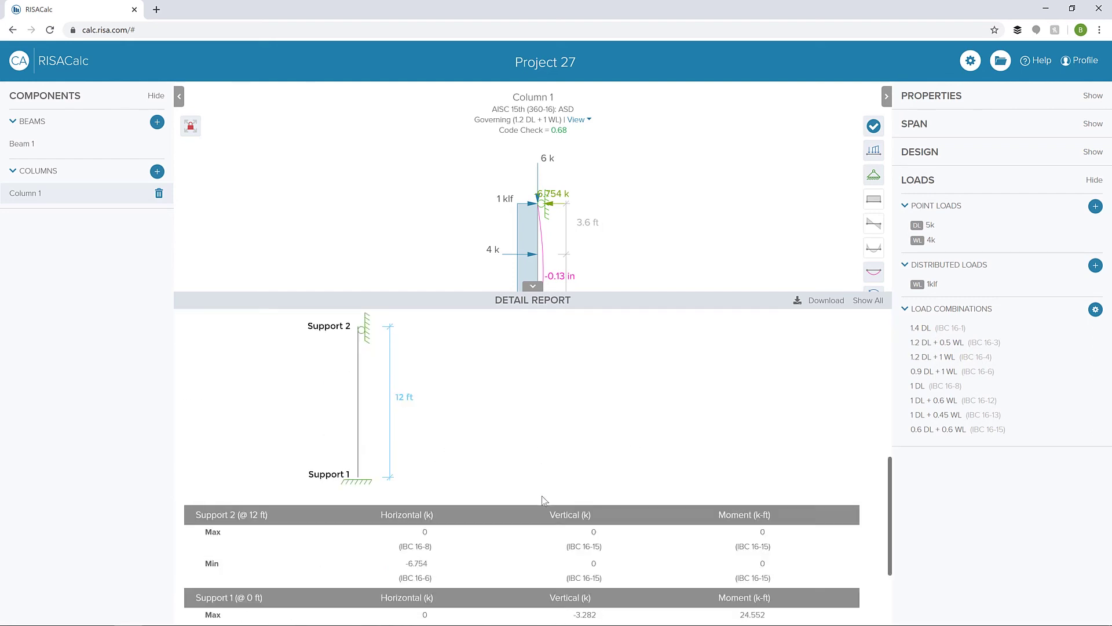
Step: Show the report's code check calculations and examine the detailed Axial Compression Analysis
click(530, 547)
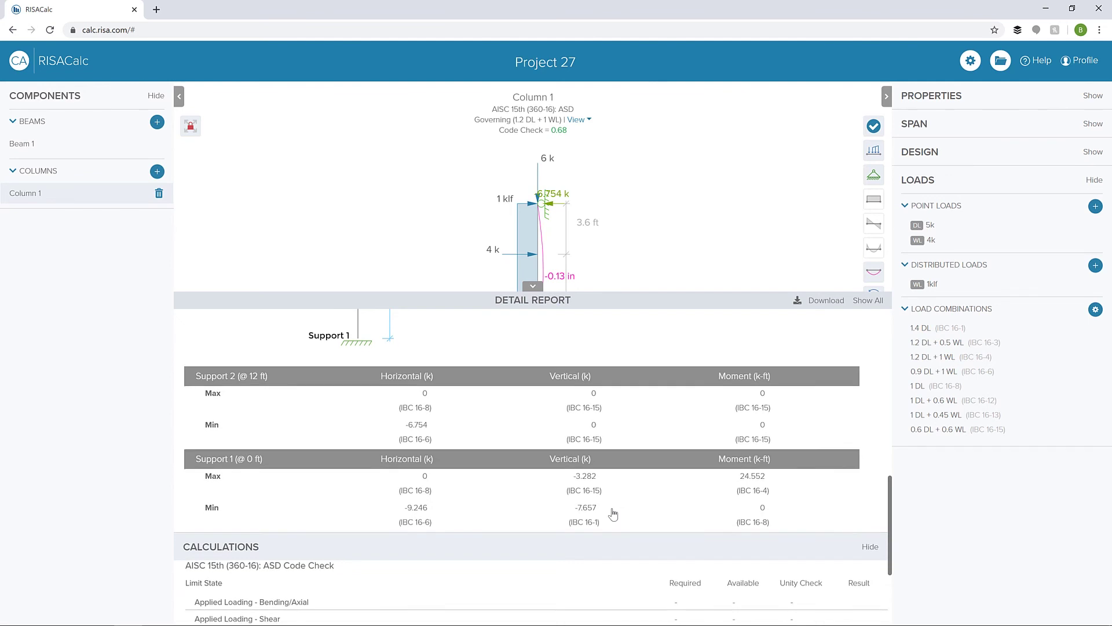
scroll(613, 513, down, 3)
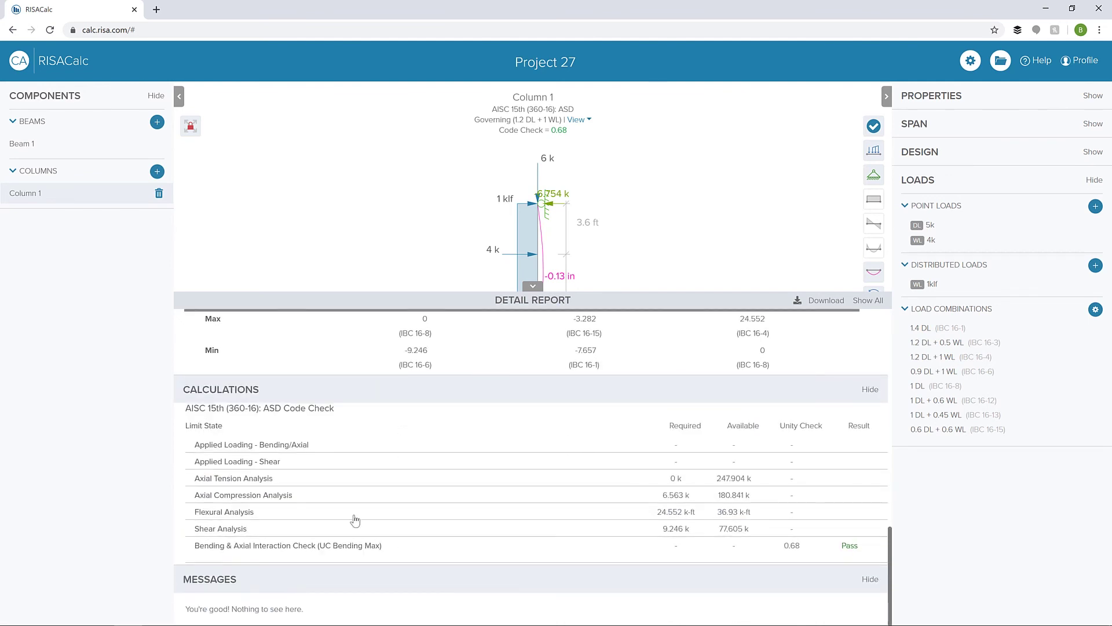
click(356, 497)
scroll(446, 483, down, 4)
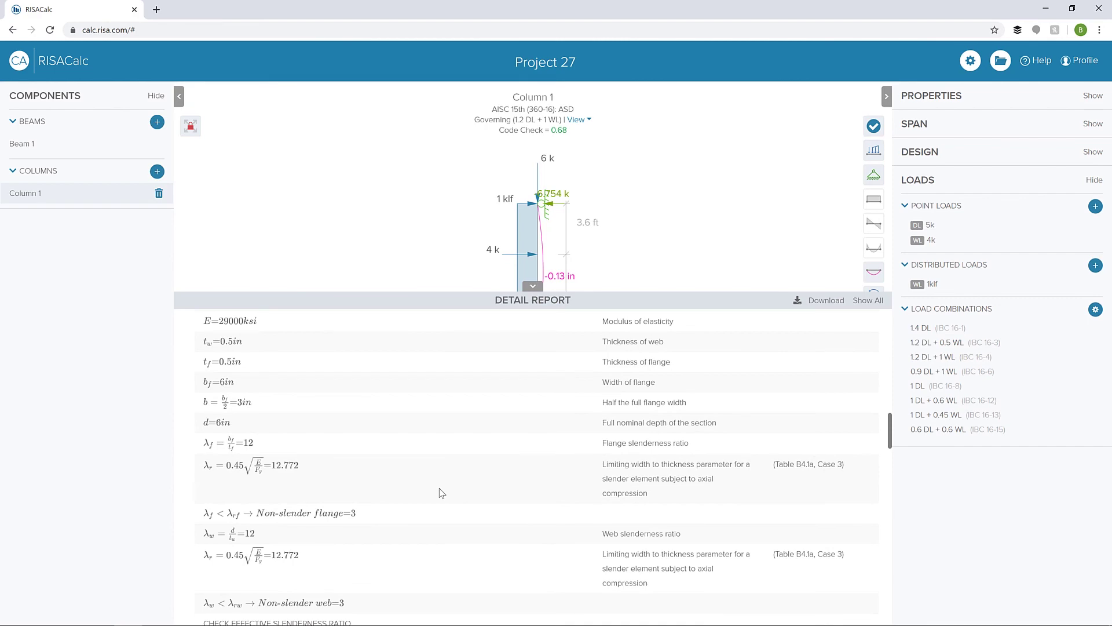
scroll(442, 492, down, 10)
scroll(441, 492, down, 12)
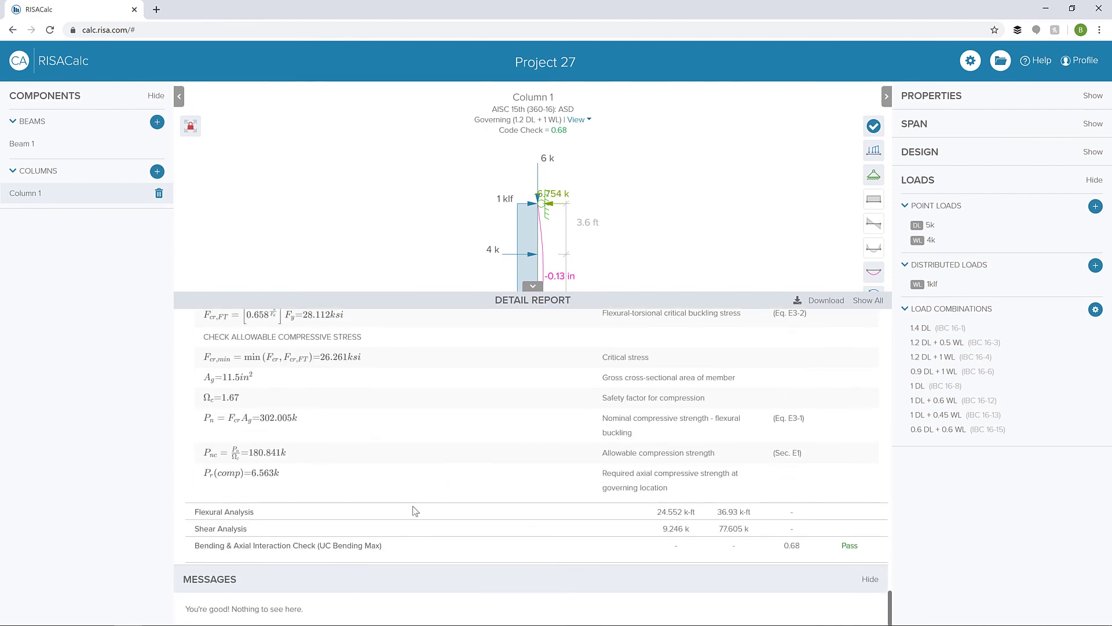
Step: Examine the detailed calculations for the Flexural Analysis and the Bending & Axial Interaction Check
click(410, 513)
scroll(502, 479, down, 3)
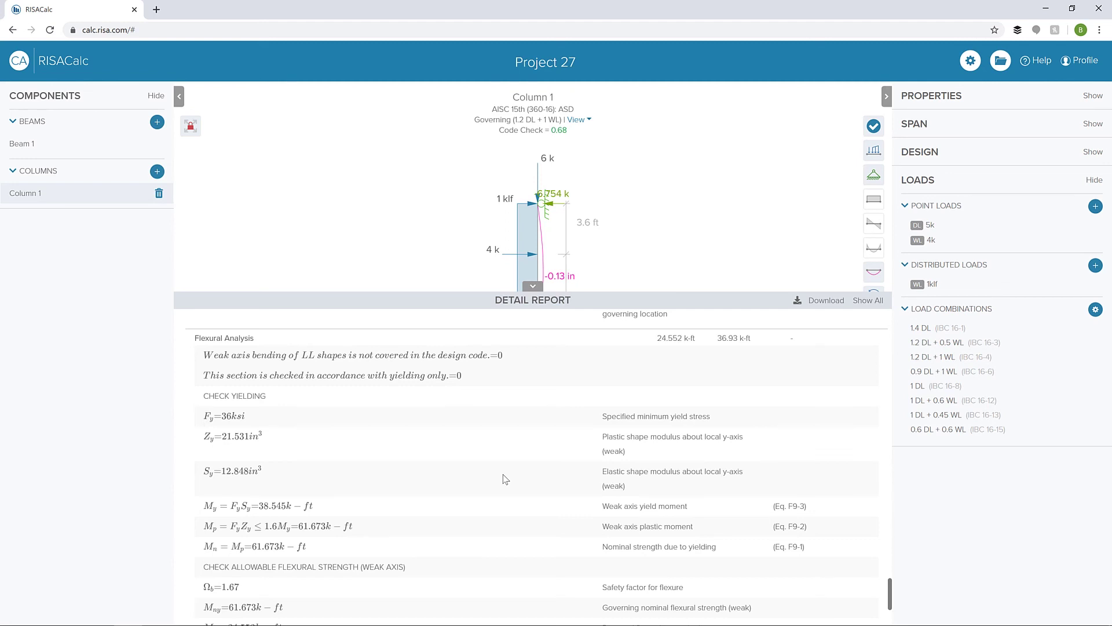
scroll(503, 479, down, 3)
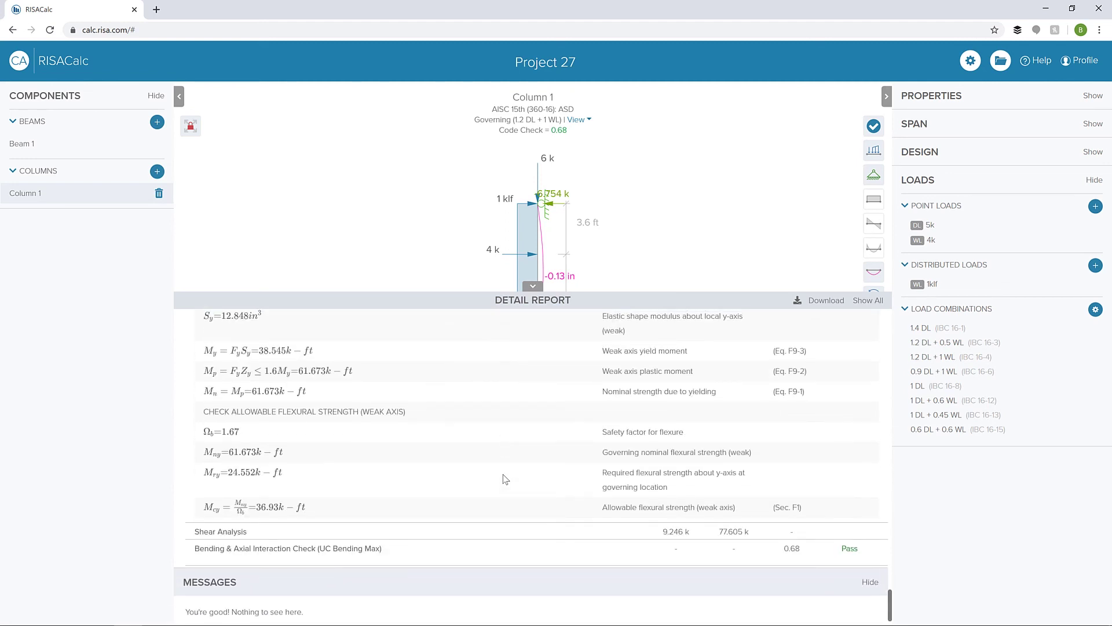
click(510, 554)
scroll(510, 555, down, 3)
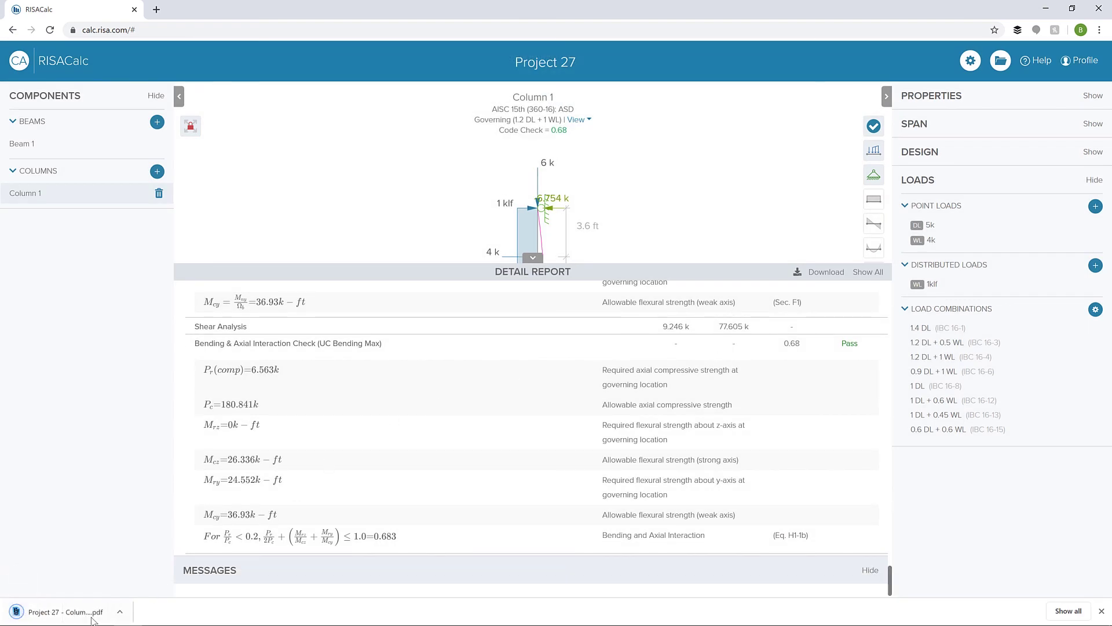
Step: Look through the column's downloaded PDF report, and close both it and the detail report in RISACalc
click(91, 618)
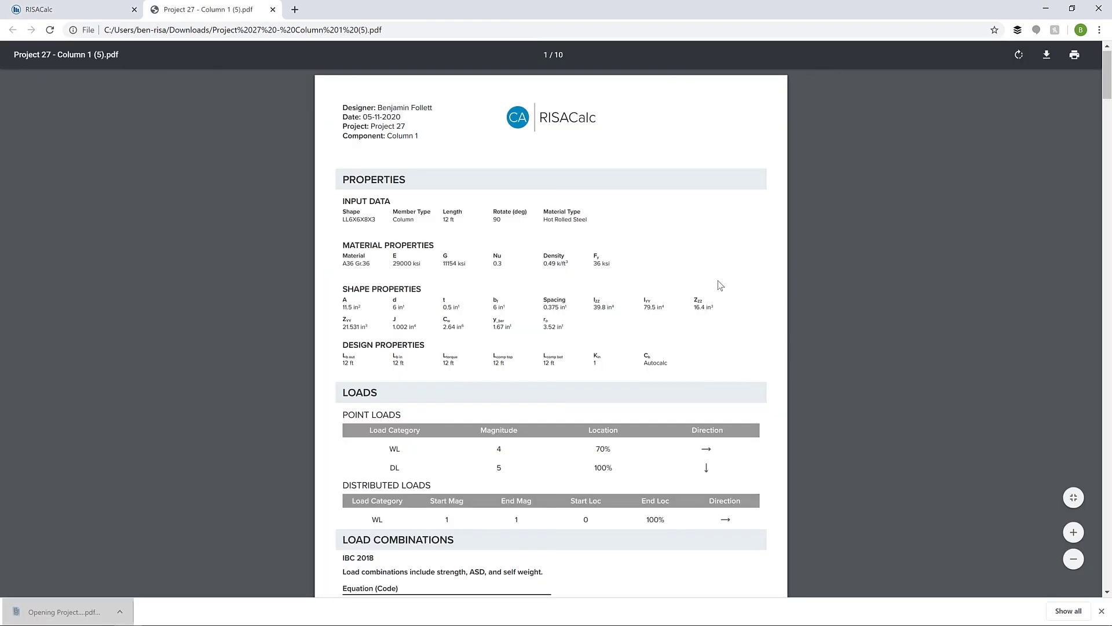
scroll(717, 280, down, 20)
scroll(717, 280, down, 15)
scroll(720, 285, down, 6)
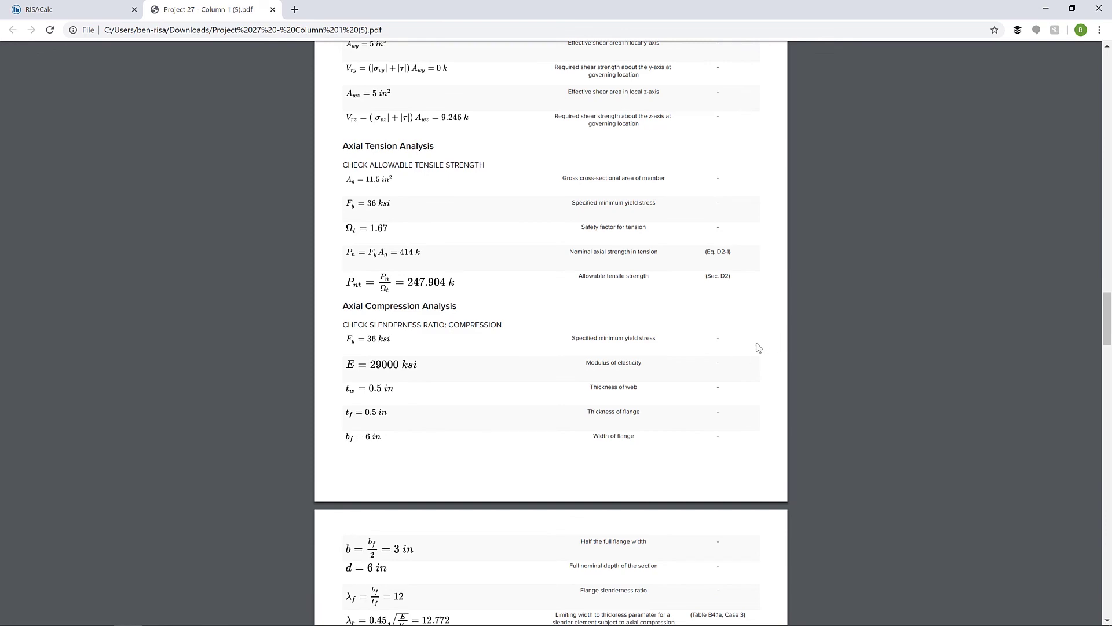
scroll(760, 345, down, 3)
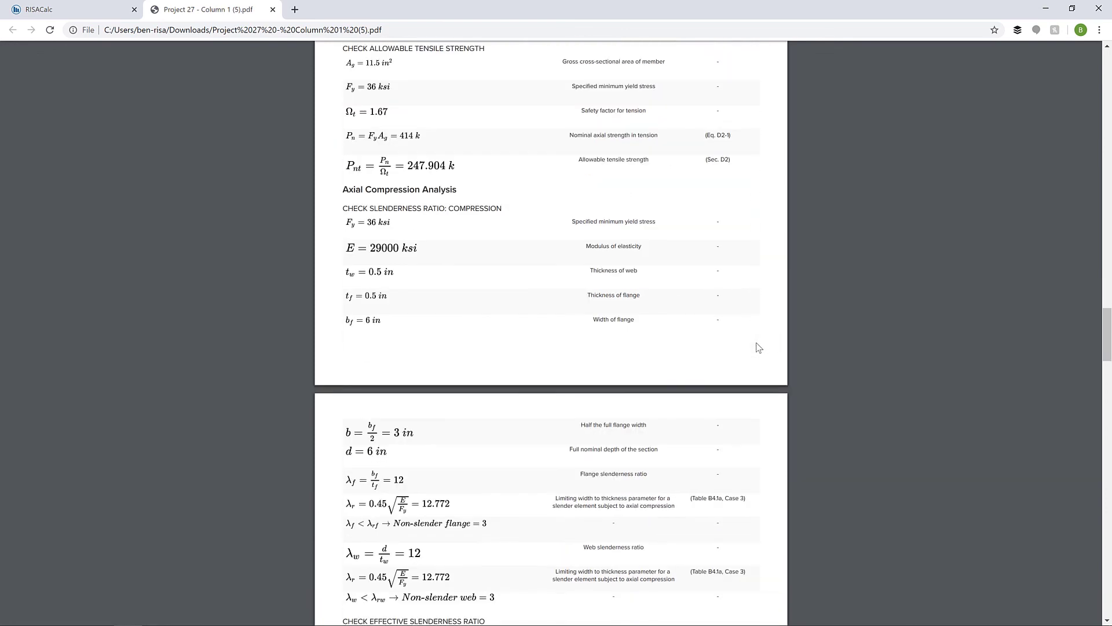
click(273, 9)
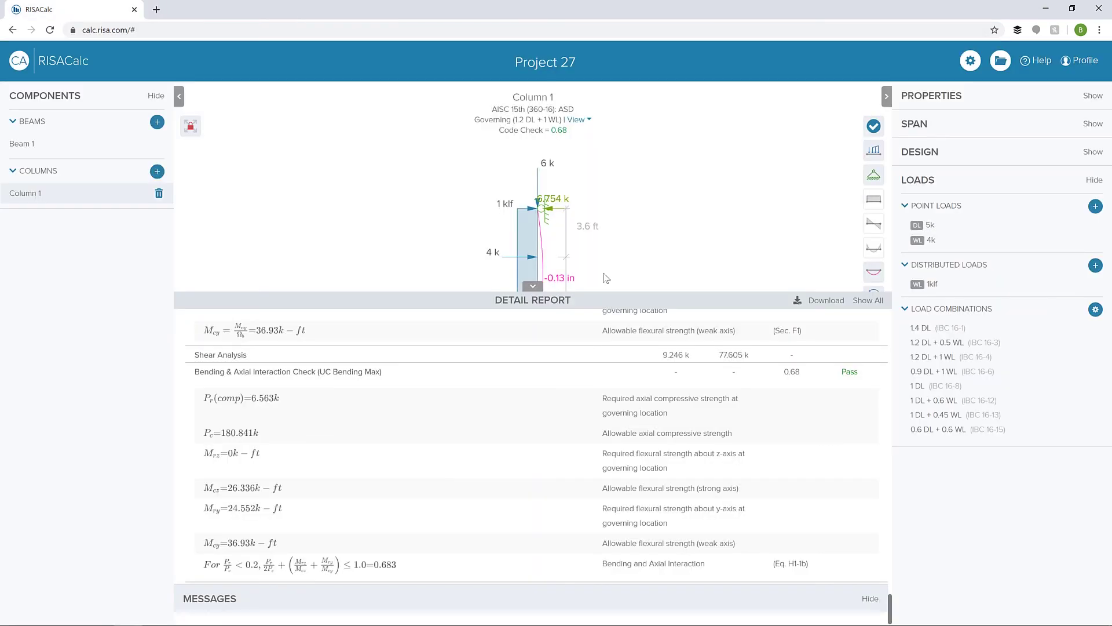
click(532, 286)
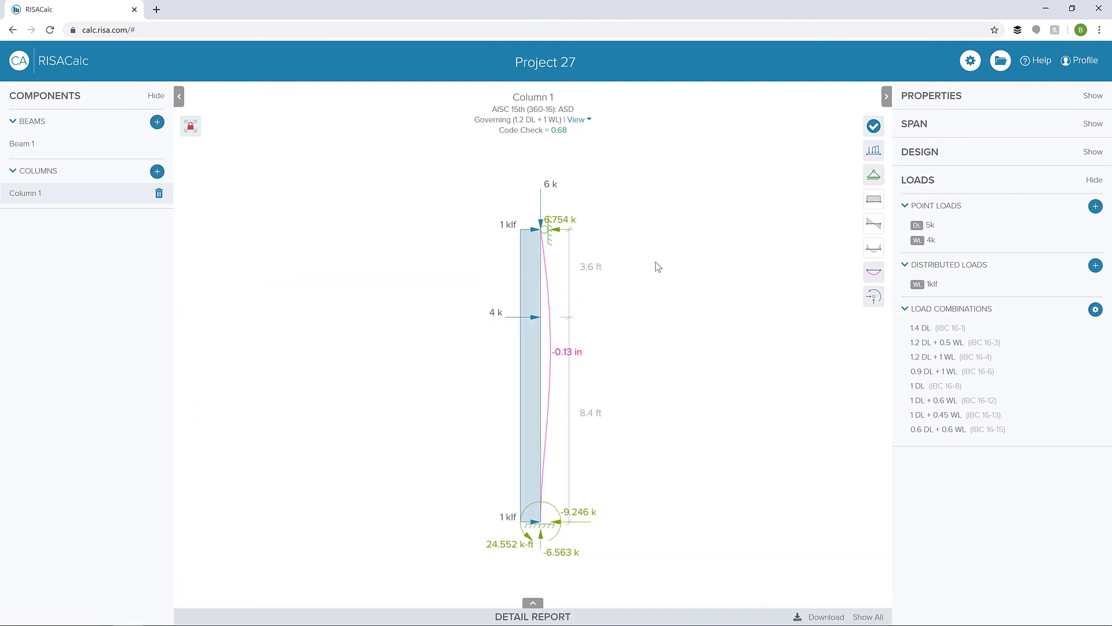